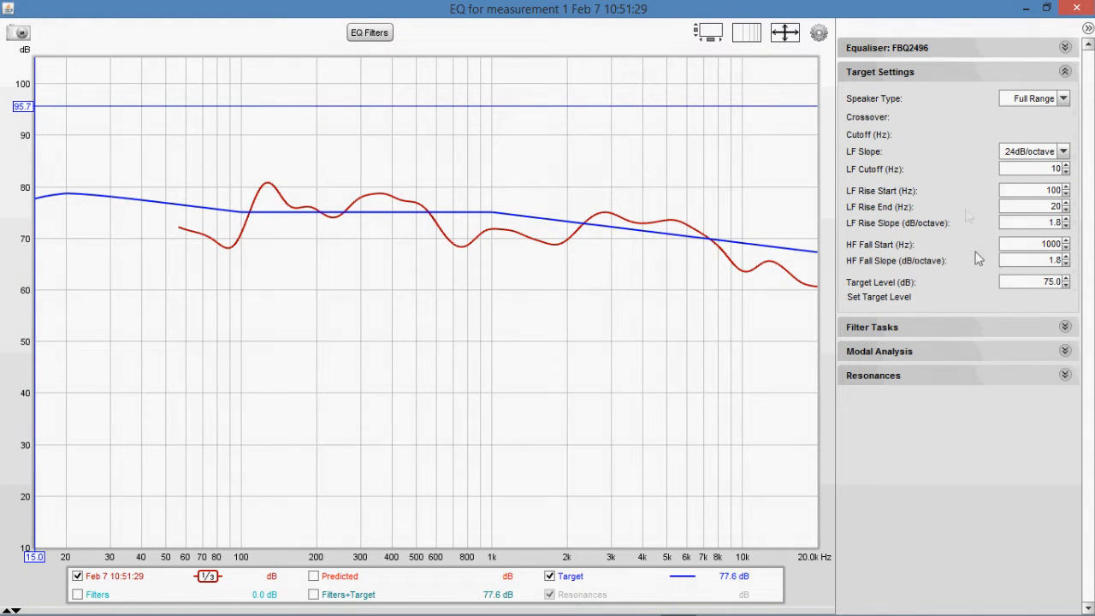
Match the measured response to the target curve using the filter tasks' 50 to 20,000 Hz match range
{"action": "left_click", "coordinate": [1037, 285]}
{"action": "left_click", "coordinate": [1067, 73]}
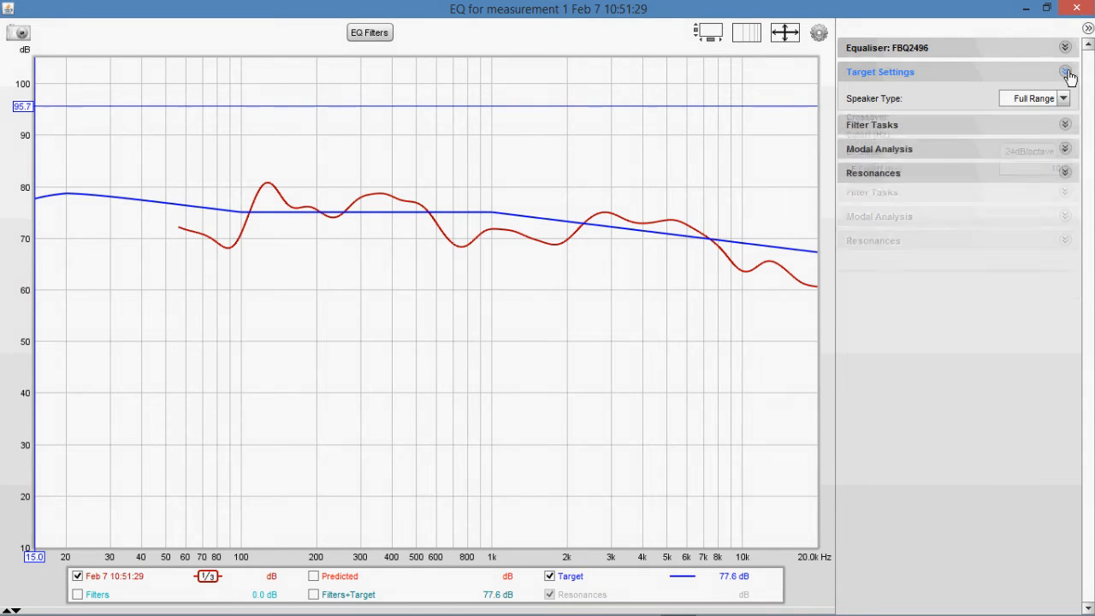
{"action": "left_click", "coordinate": [1067, 98]}
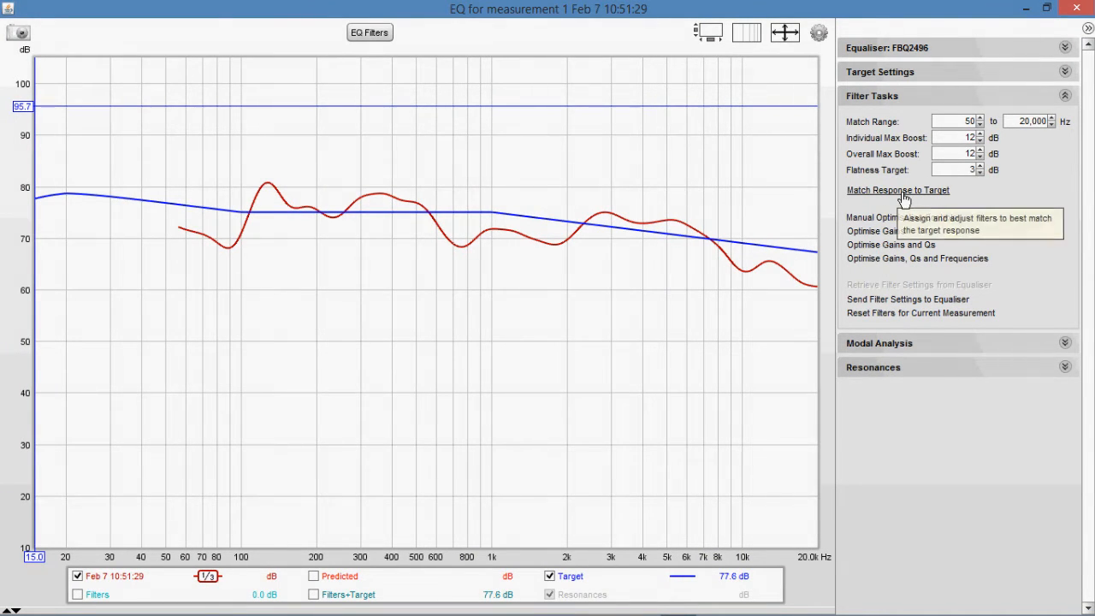
{"action": "left_click", "coordinate": [902, 194]}
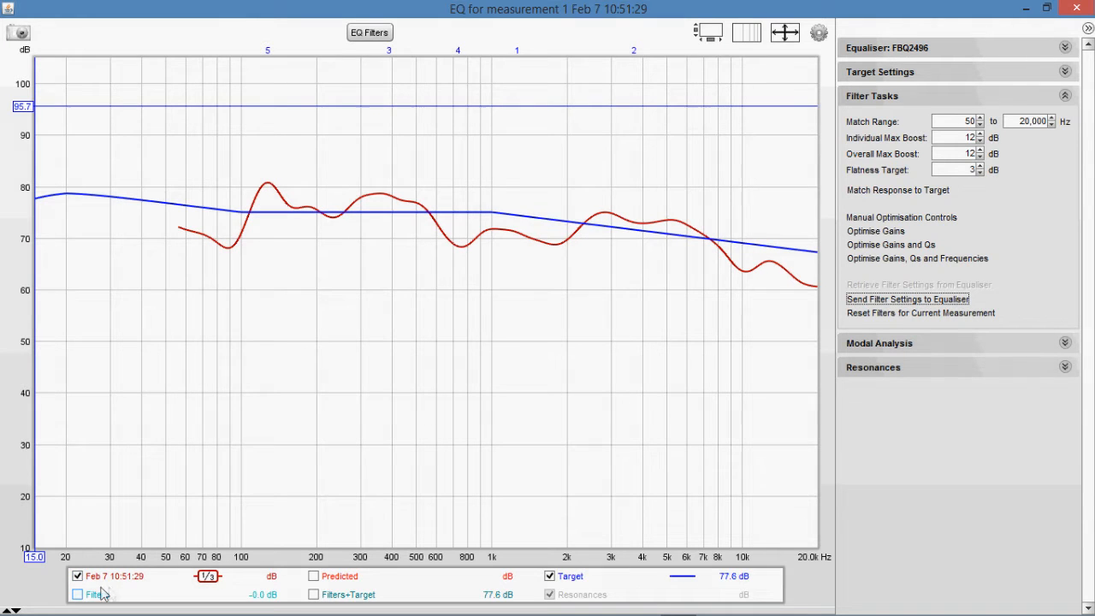
Examine the Filters+Target and Predicted curves, hiding the measured trace to compare the prediction with the target alone
{"action": "left_click", "coordinate": [313, 595]}
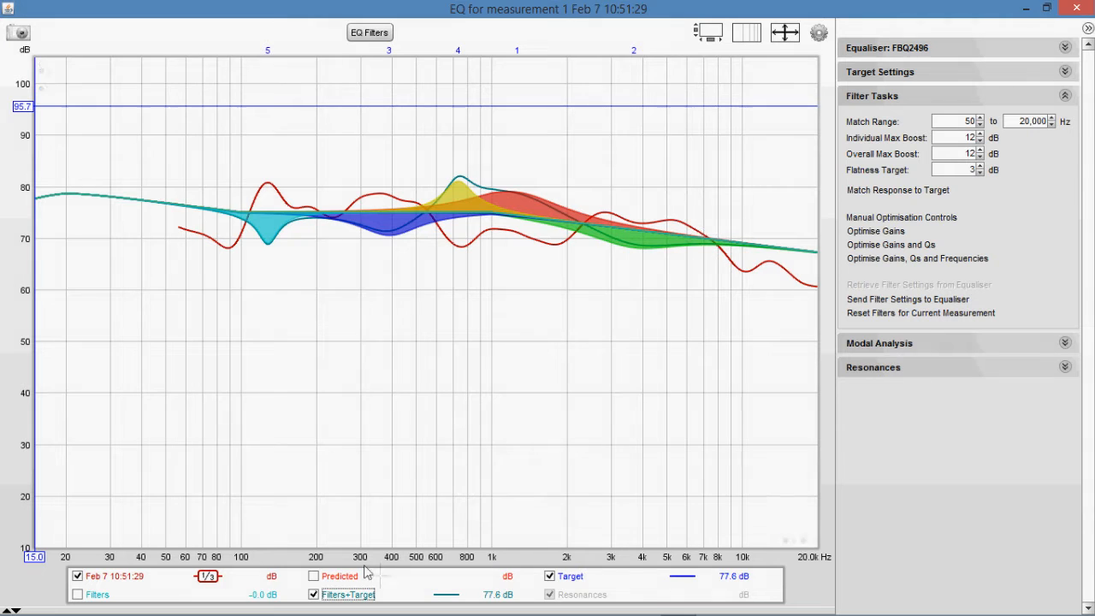
{"action": "left_click", "coordinate": [314, 577]}
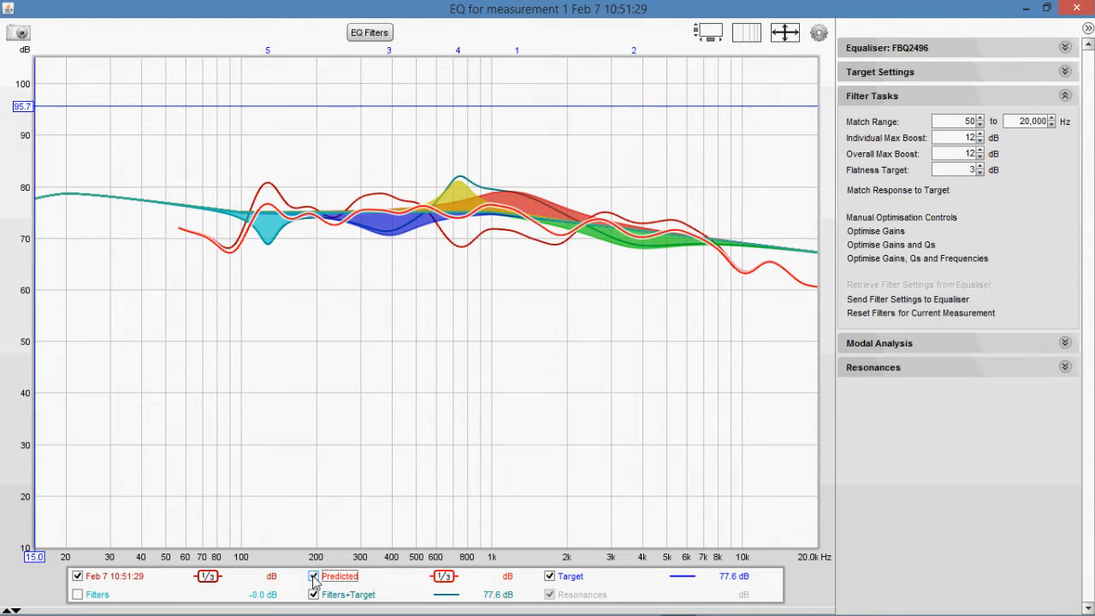
{"action": "left_click", "coordinate": [78, 577]}
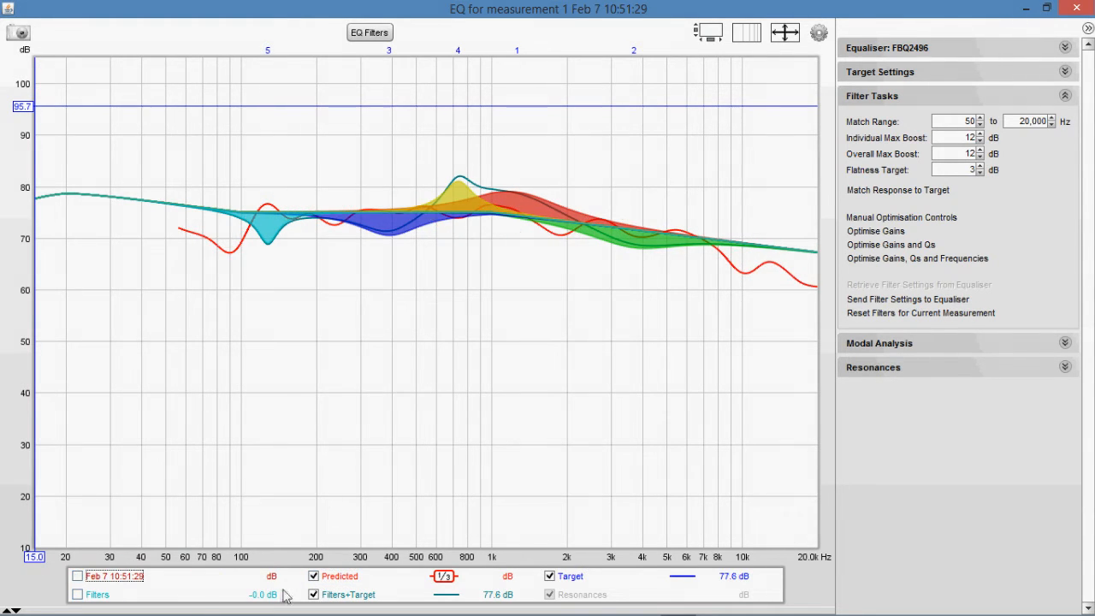
{"action": "left_click", "coordinate": [317, 596]}
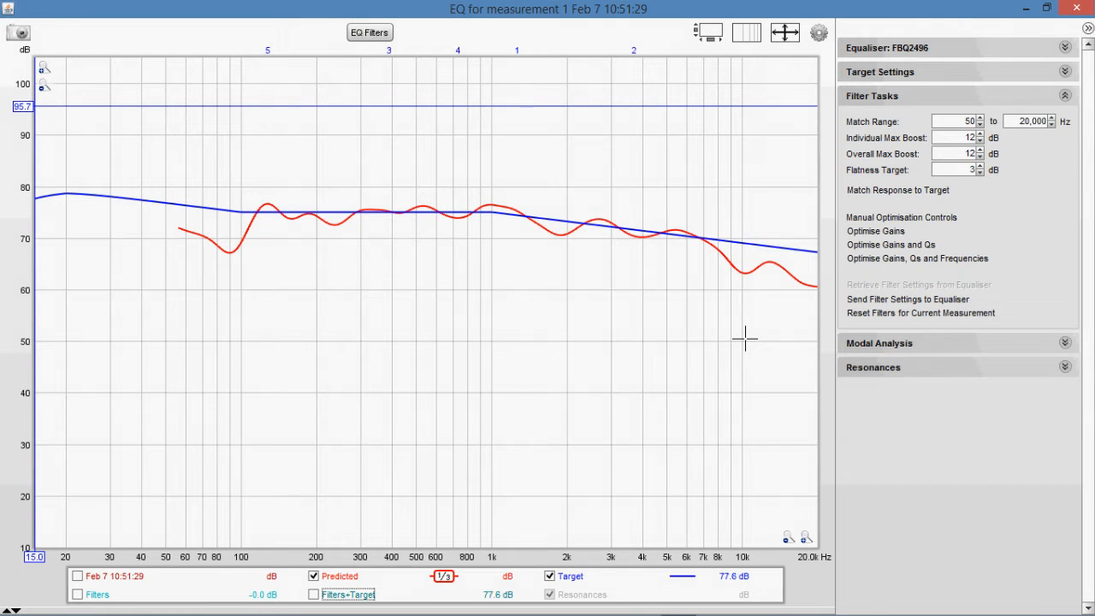
Compare the original measurement, the combined filters and the predicted response against the target by showing and hiding their traces
{"action": "left_click", "coordinate": [78, 576]}
{"action": "left_click", "coordinate": [313, 576]}
{"action": "left_click", "coordinate": [548, 577]}
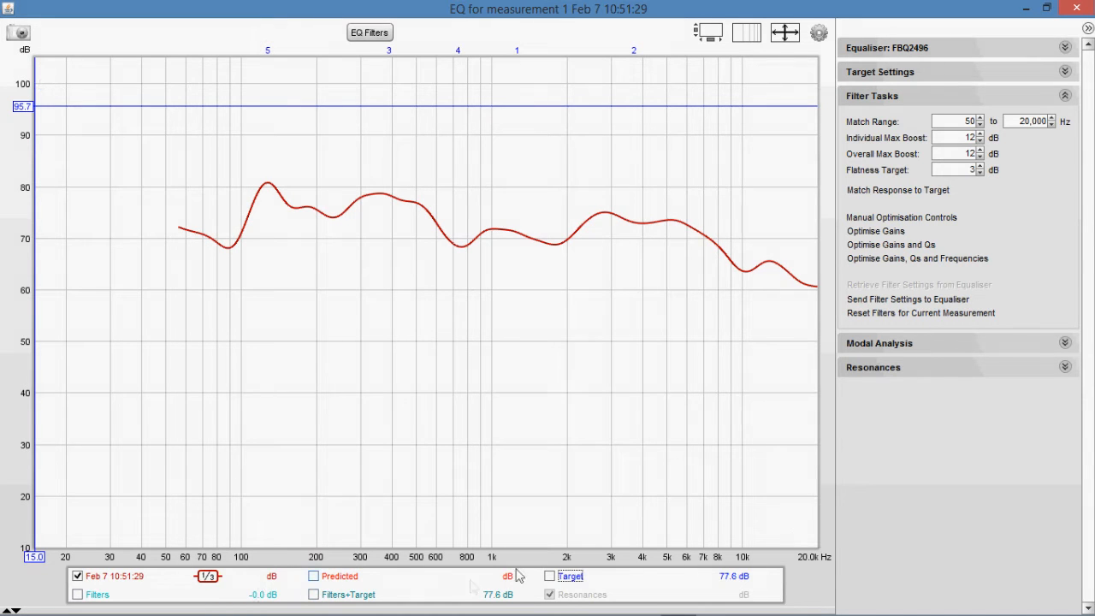
{"action": "left_click", "coordinate": [549, 577]}
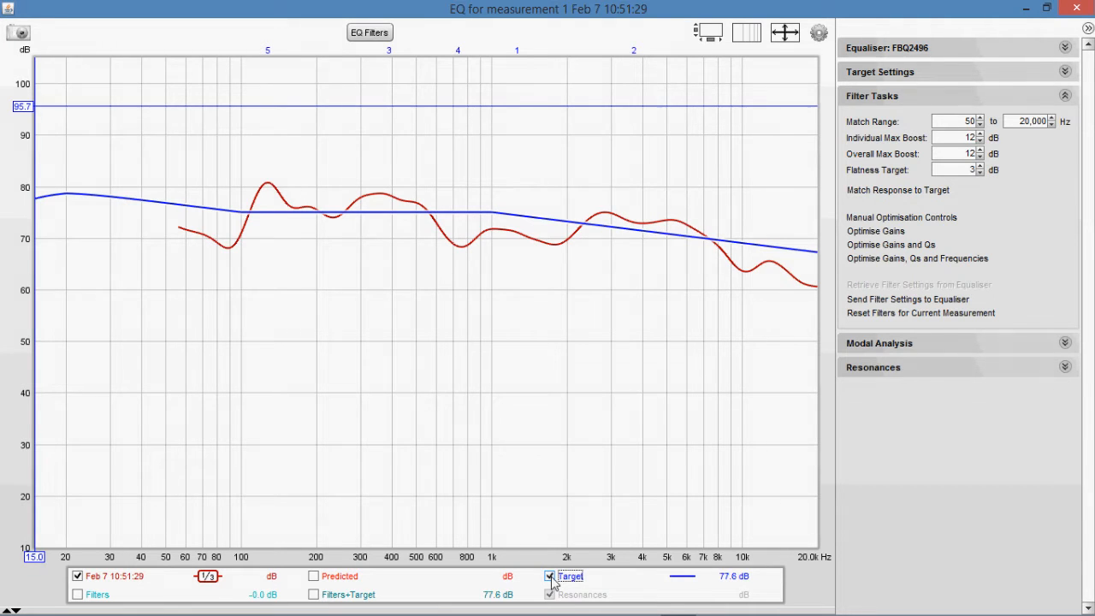
{"action": "left_click", "coordinate": [315, 595]}
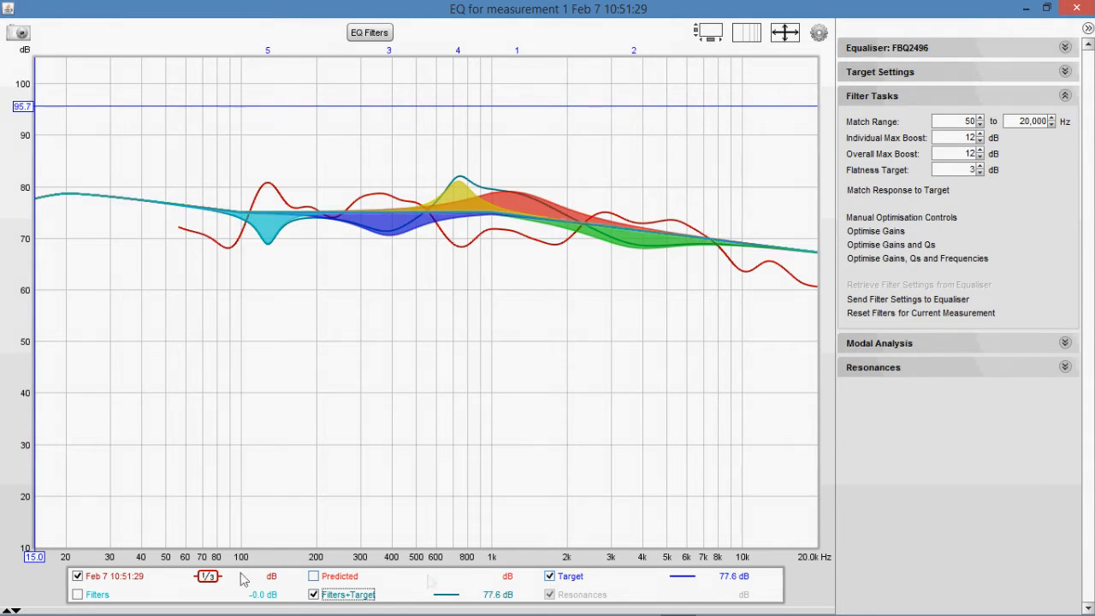
{"action": "left_click", "coordinate": [115, 578]}
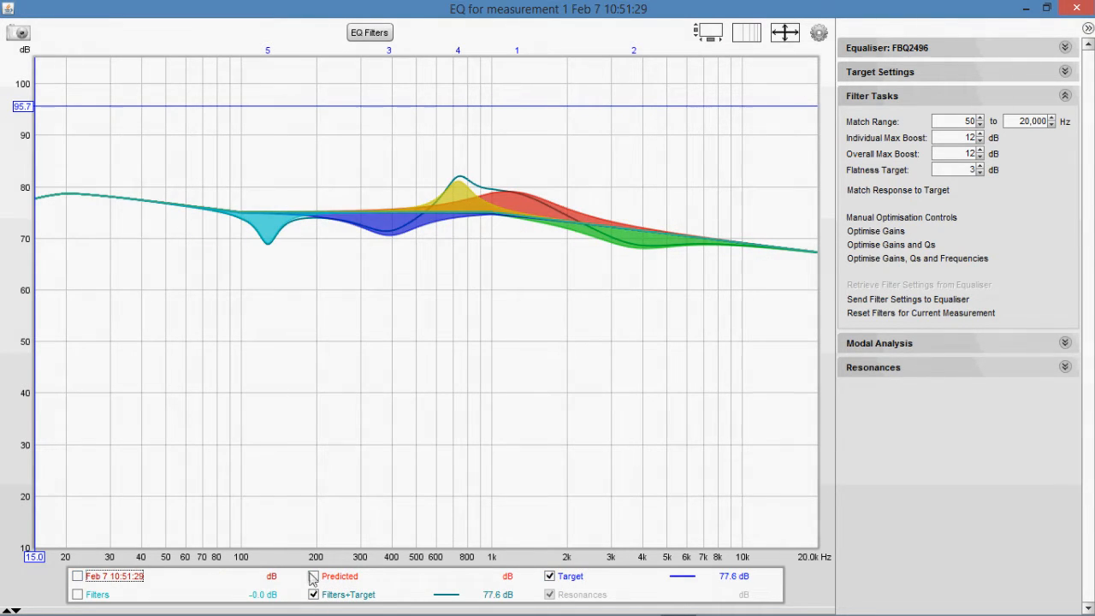
{"action": "left_click", "coordinate": [313, 576]}
{"action": "left_click", "coordinate": [313, 594]}
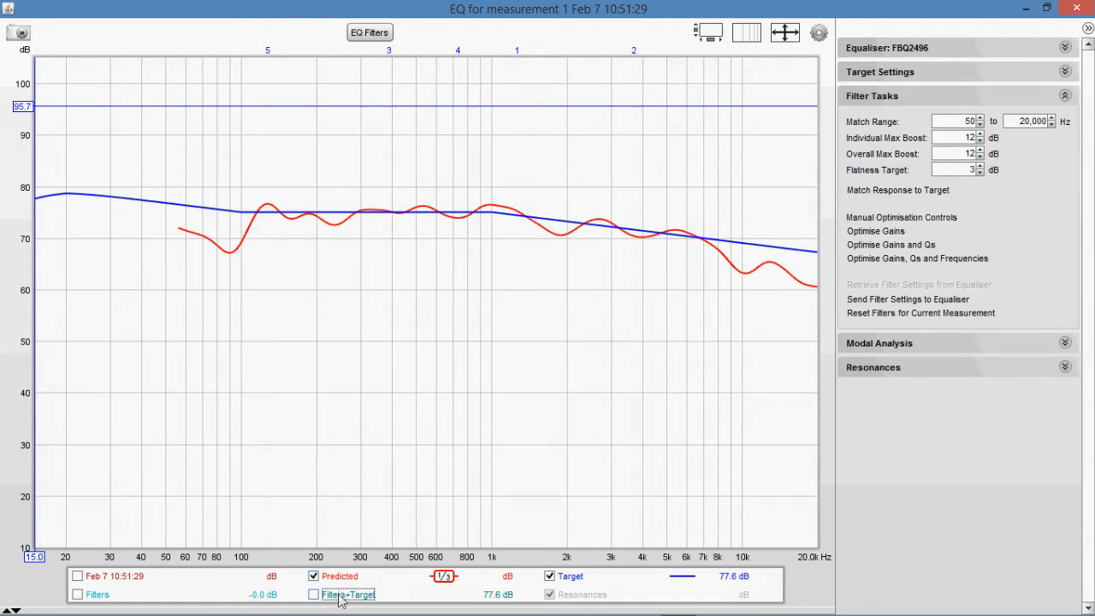
Open the EQ filter list and sort the filters in ascending order by frequency
{"action": "left_click", "coordinate": [371, 34]}
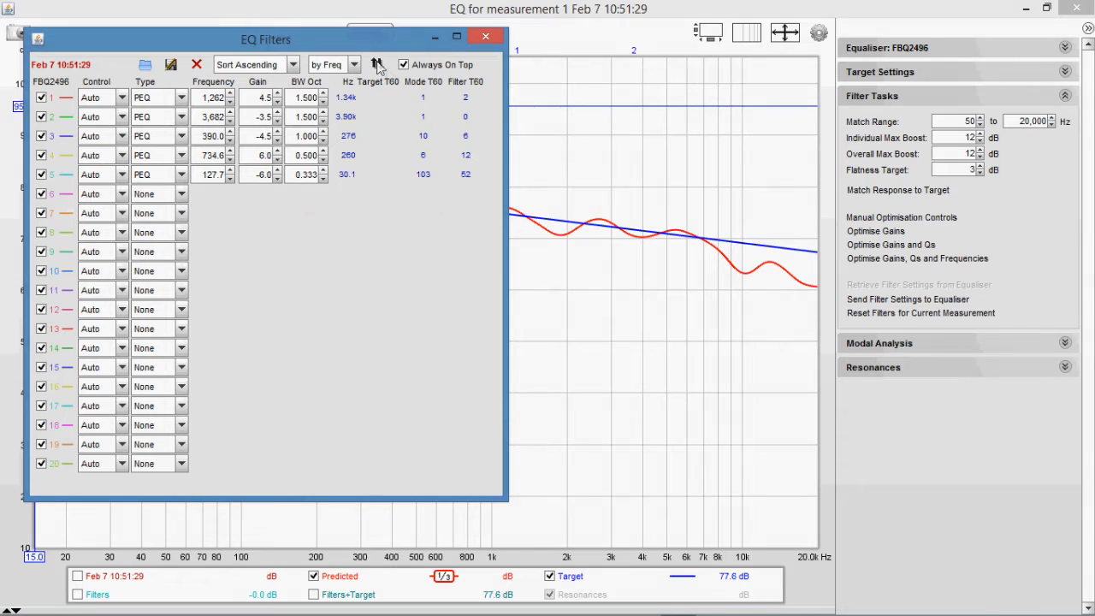
{"action": "left_click", "coordinate": [377, 65]}
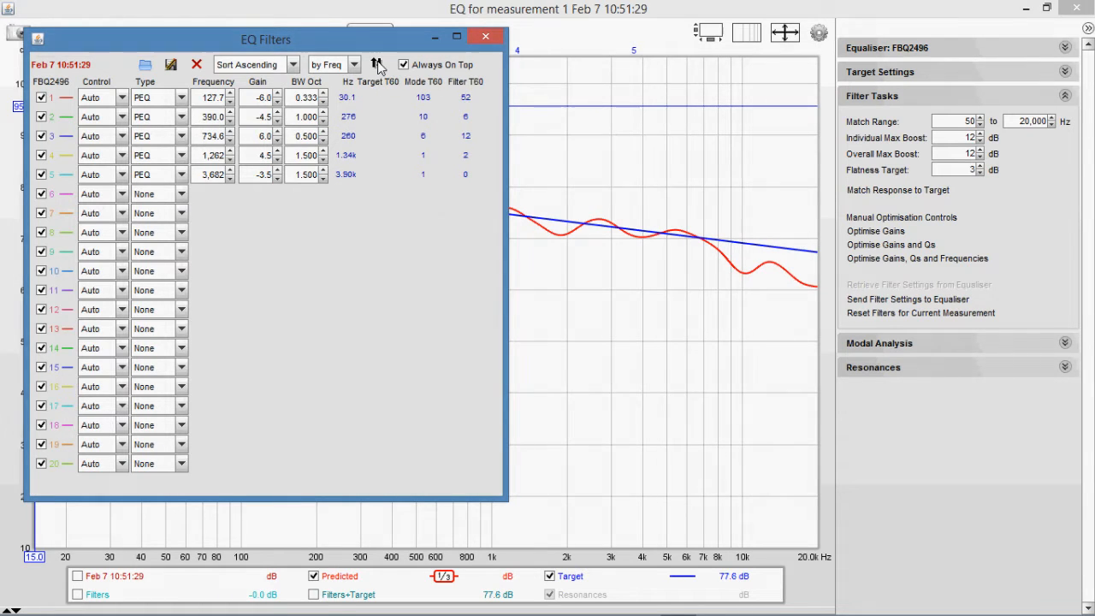
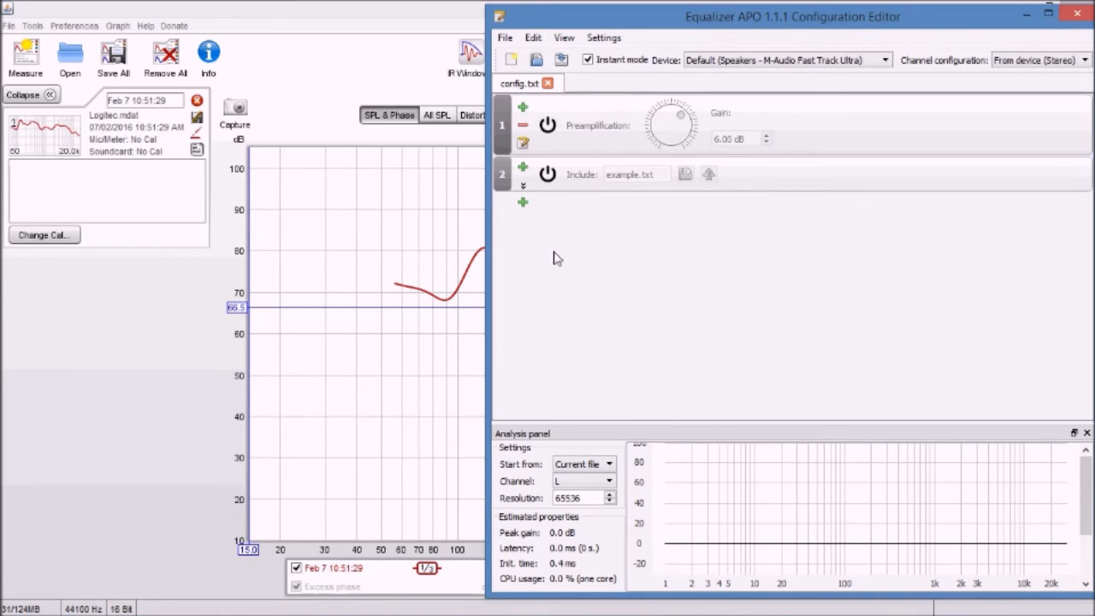
Switch to REW, reopen the measurement's EQ filter list and move it clear of the space for the Equalizer APO editor
{"action": "left_click", "coordinate": [120, 368]}
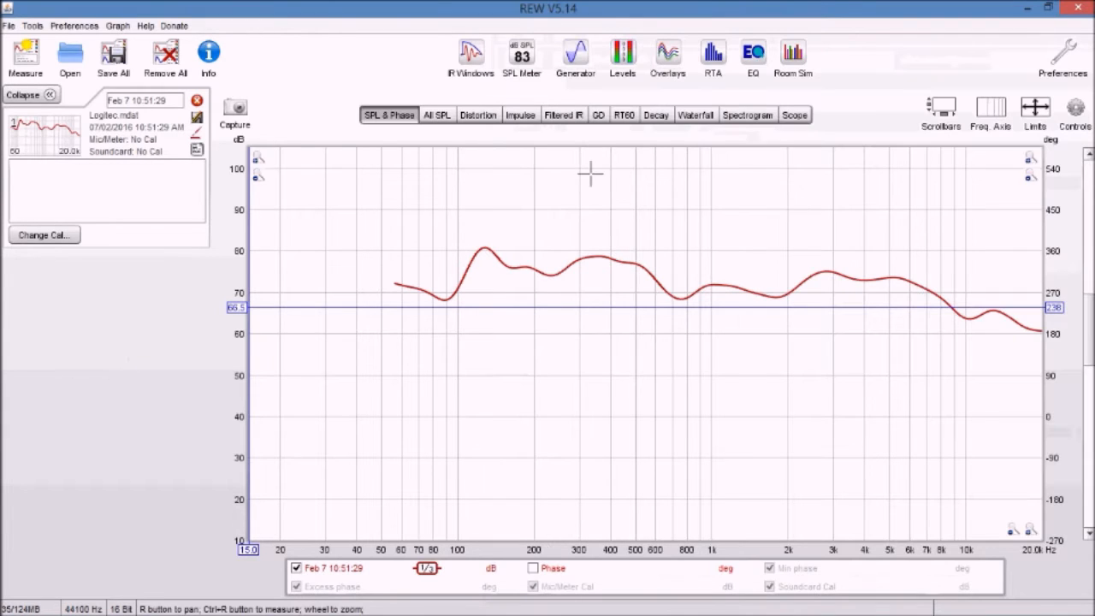
{"action": "left_click", "coordinate": [757, 53]}
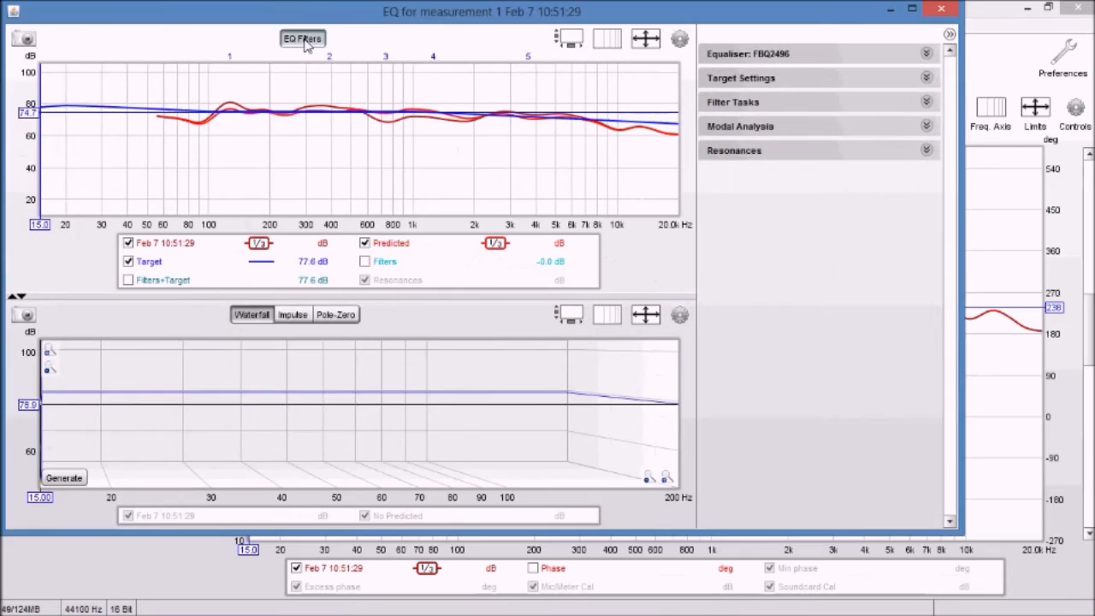
{"action": "left_click", "coordinate": [304, 39]}
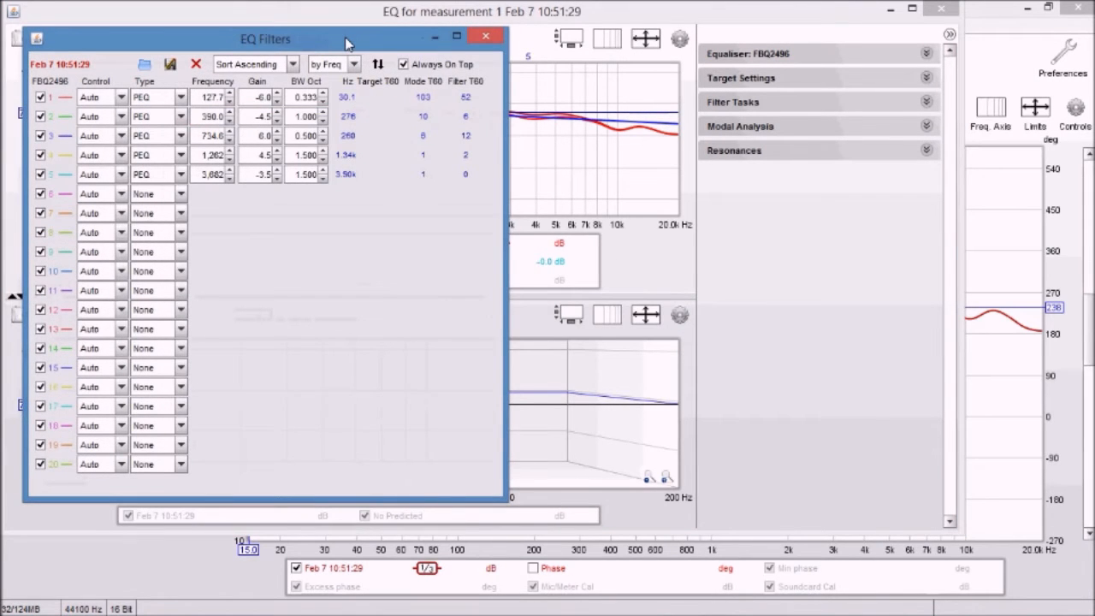
{"action": "left_click_drag", "start_coordinate": [344, 38], "coordinate": [332, 39]}
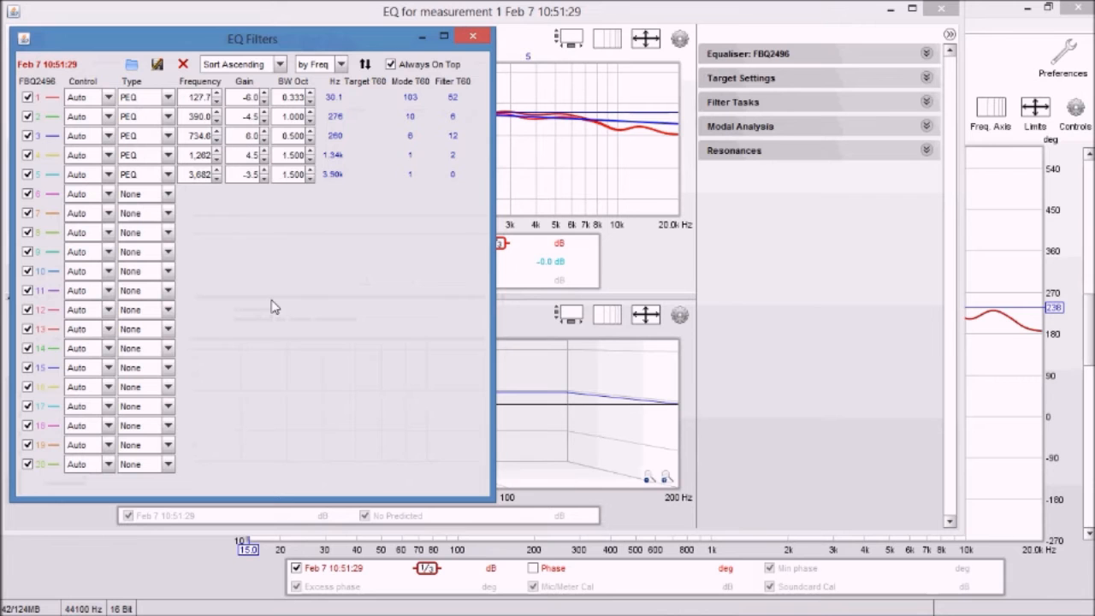
Switch to the Equalizer APO Configuration Editor, enable the example.txt include and open that file for editing
{"action": "left_click", "coordinate": [520, 611]}
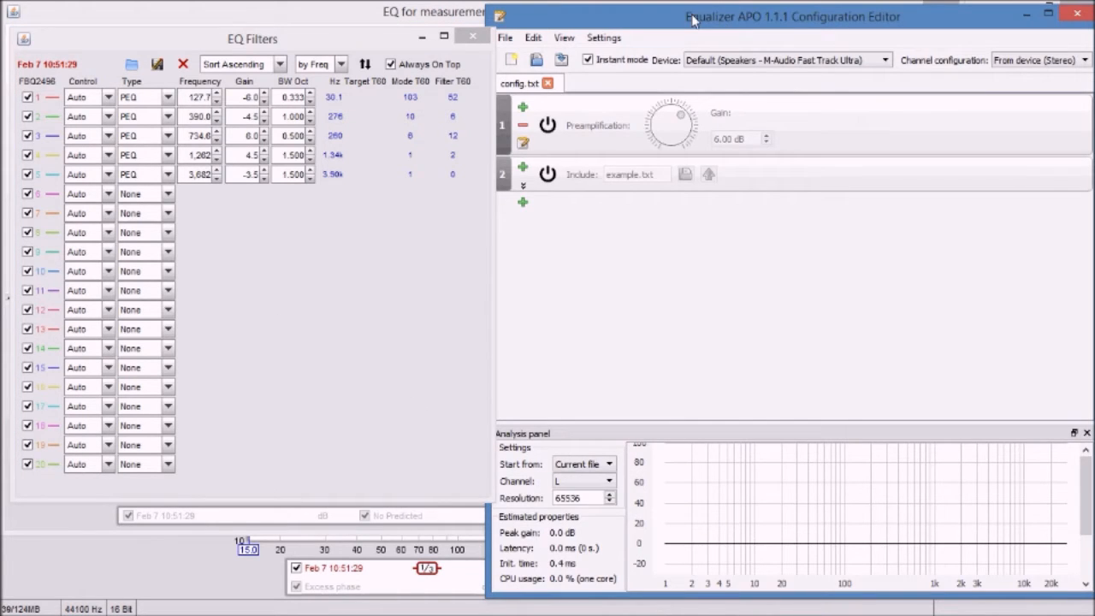
{"action": "left_click", "coordinate": [550, 176]}
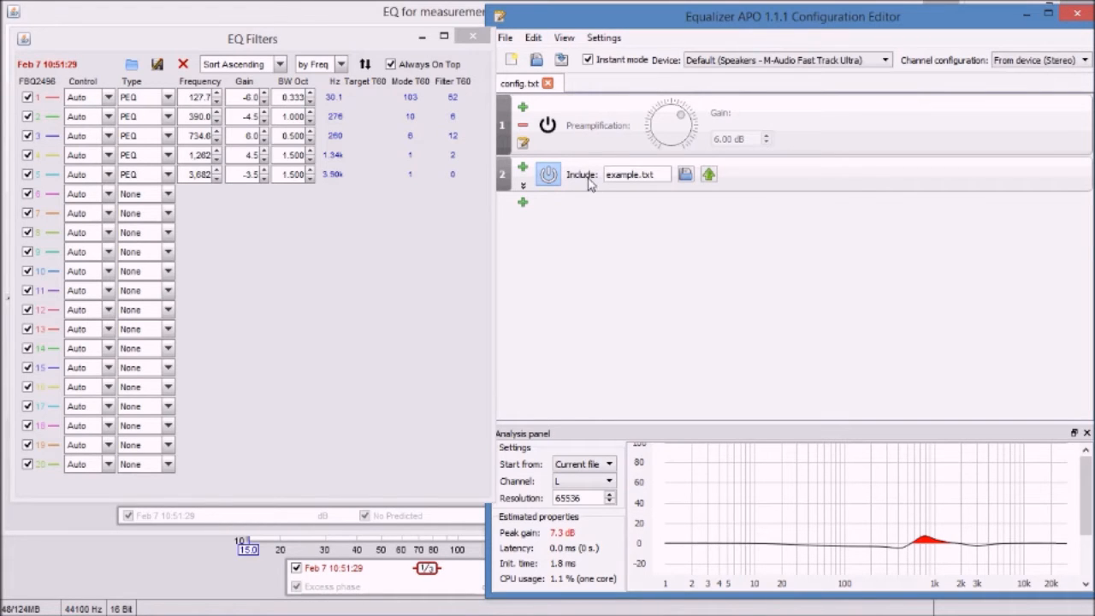
{"action": "left_click", "coordinate": [708, 175]}
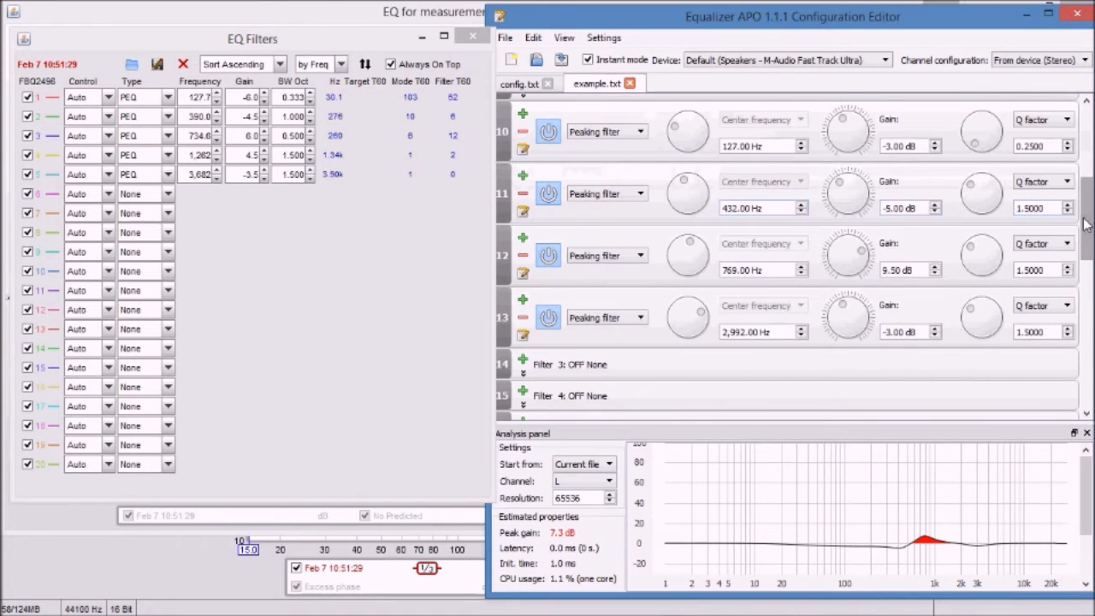
Set the 127 Hz peaking filter in example.txt to a gain of -6 dB and a Q factor of 0.333
{"action": "left_click_drag", "start_coordinate": [1084, 221], "coordinate": [1084, 148]}
{"action": "scroll", "coordinate": [795, 257], "scroll_direction": "down", "scroll_amount": 5}
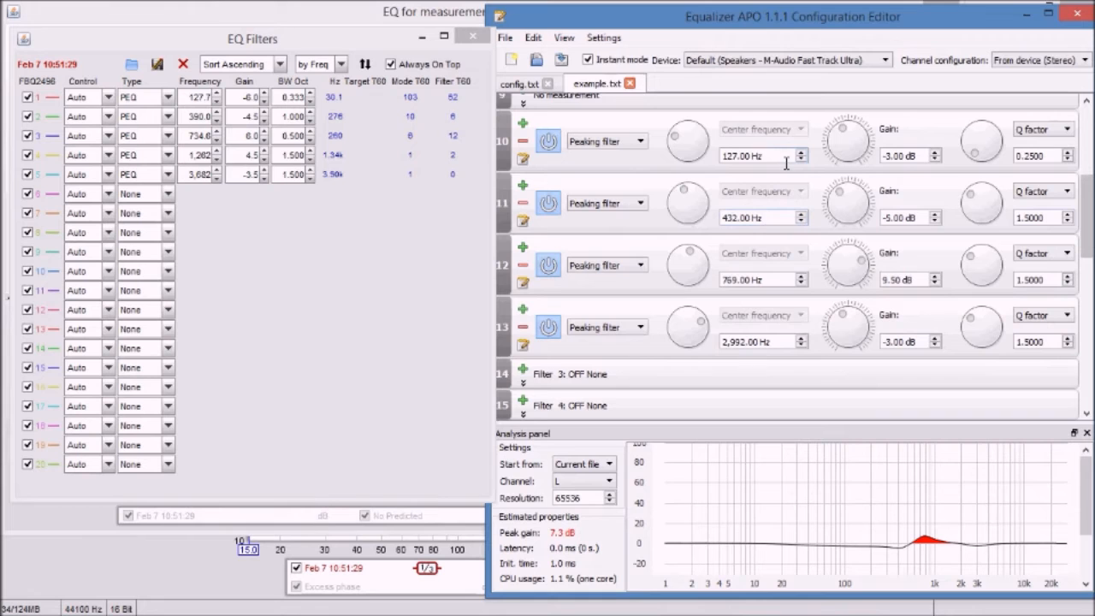
{"action": "left_click", "coordinate": [936, 160]}
{"action": "left_click", "coordinate": [935, 160]}
{"action": "left_click", "coordinate": [935, 160]}
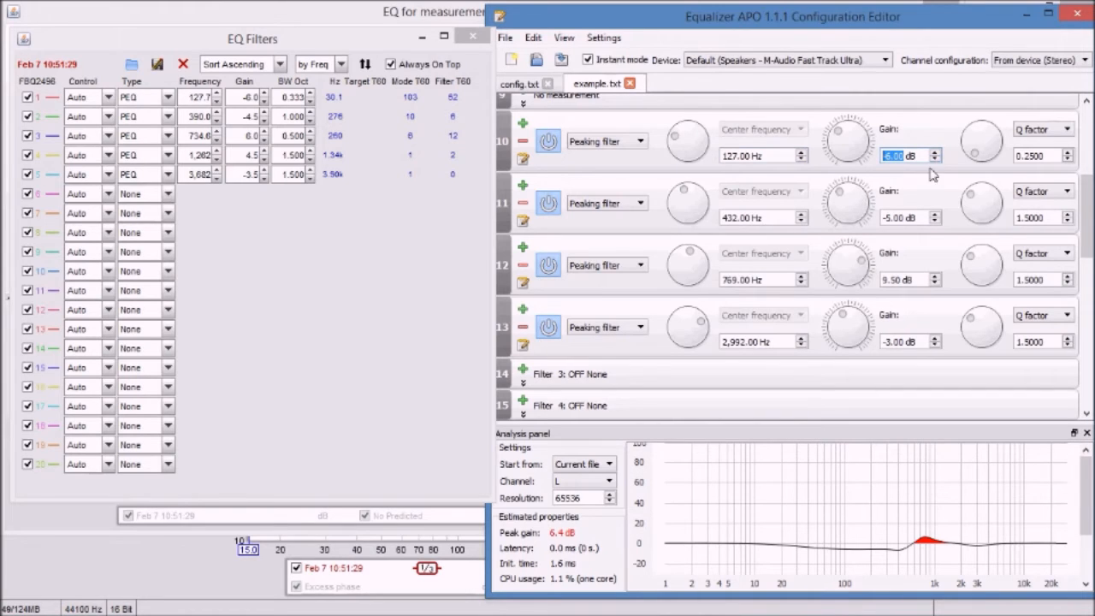
{"action": "left_click_drag", "start_coordinate": [1028, 156], "coordinate": [1061, 163]}
{"action": "type", "text": "333"}
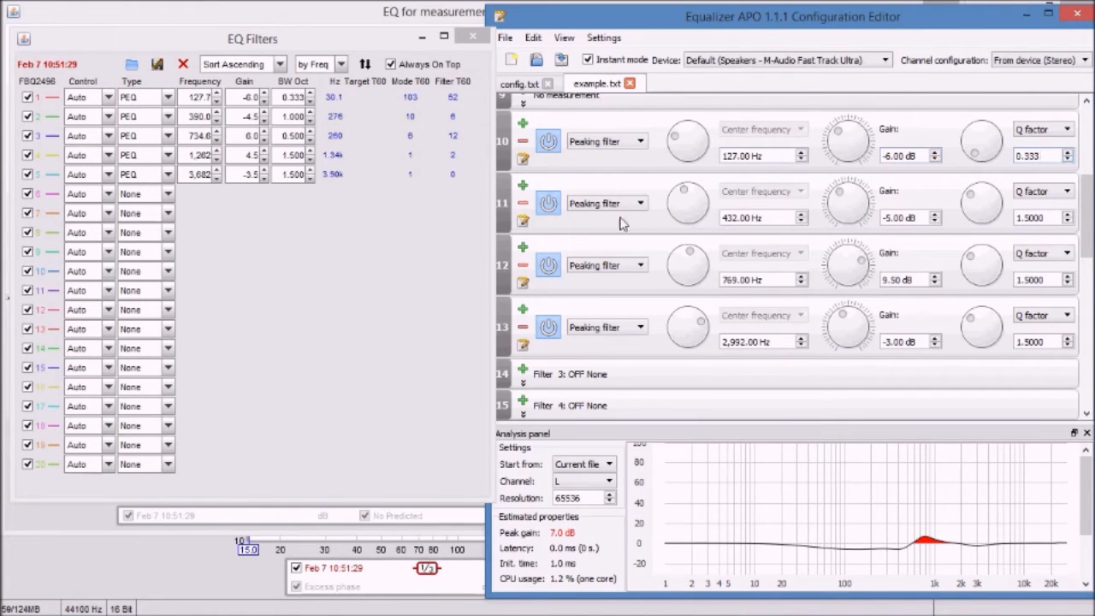
Set the next three peaking filters to 390 Hz, -4.5 dB, Q 1; 734 Hz, 6 dB, Q 0.5; and 1,262 Hz, 4.5 dB, Q 1.5
{"action": "left_click_drag", "start_coordinate": [783, 224], "coordinate": [703, 224]}
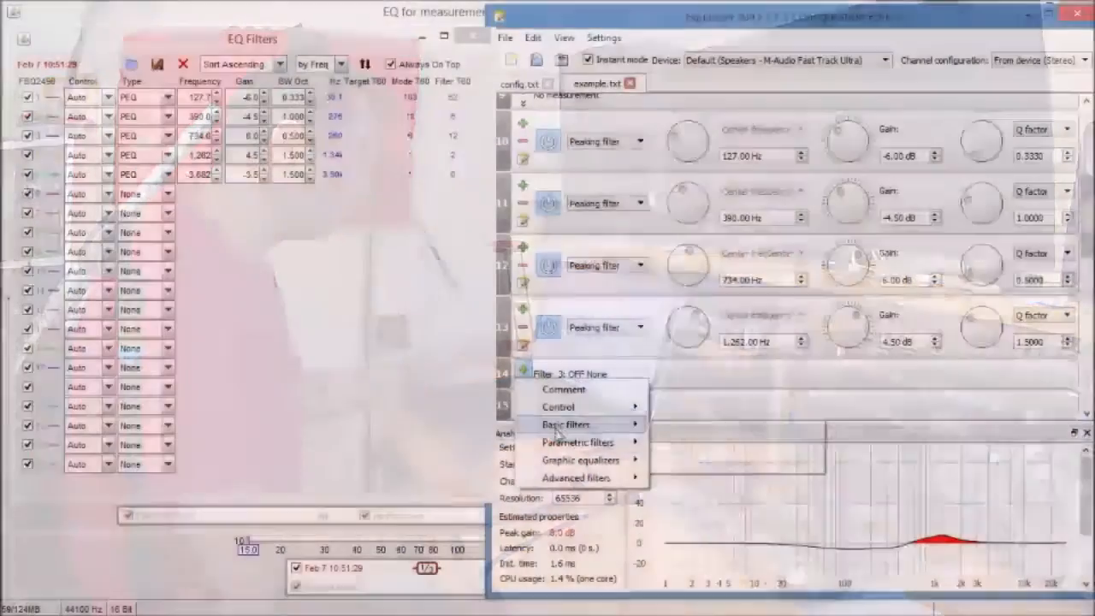
Add a peaking filter below the 1,262 Hz one and set it to 3,682 Hz, -3.5 dB gain and Q factor 1.5
{"action": "mouse_move", "coordinate": [562, 450]}
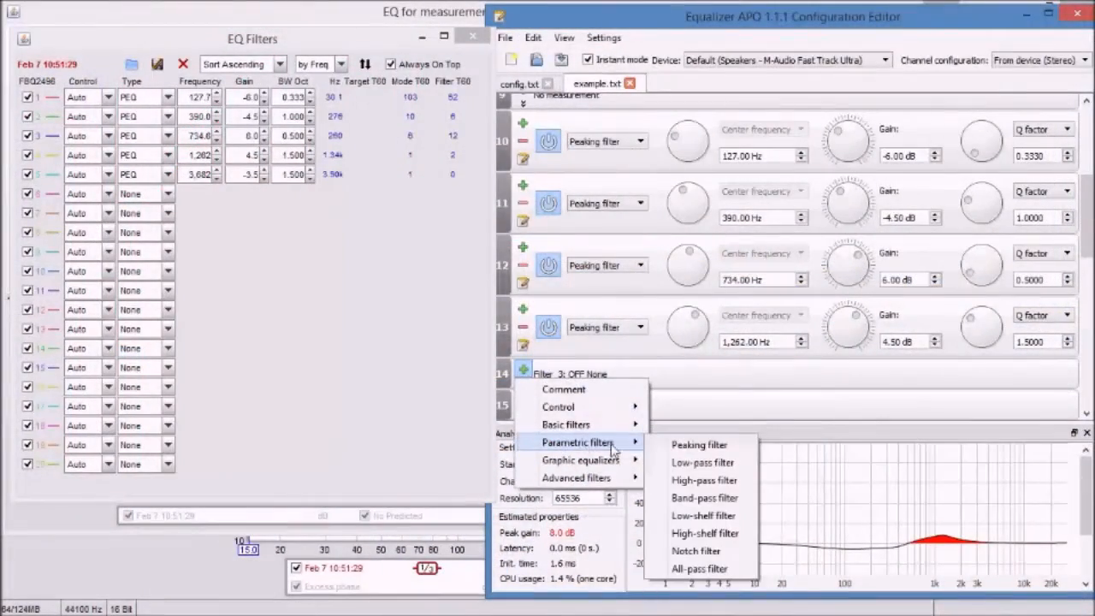
{"action": "left_click", "coordinate": [697, 445]}
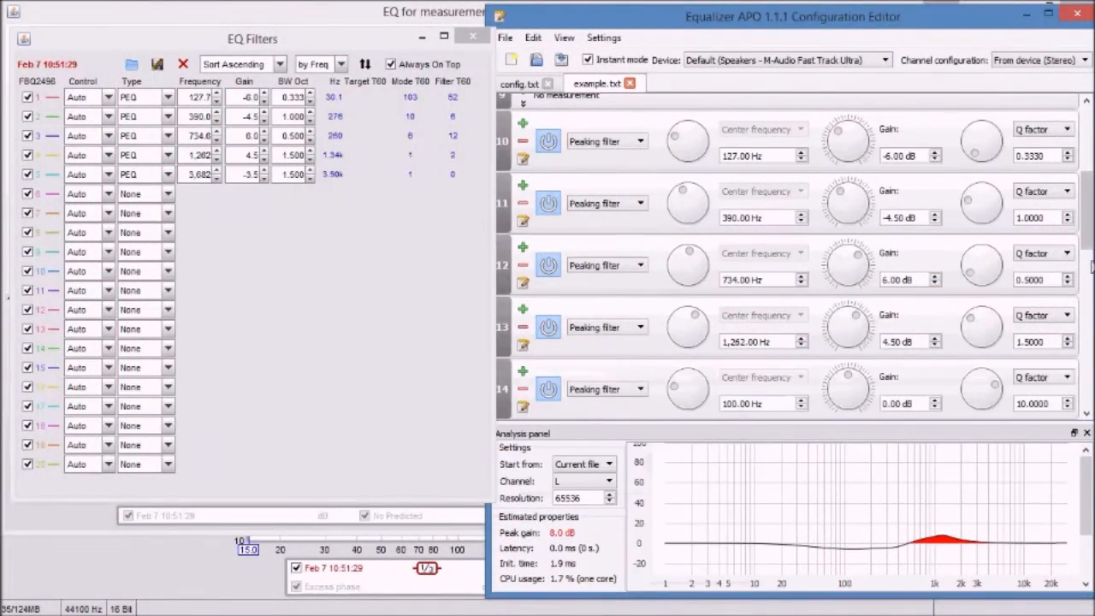
{"action": "scroll", "coordinate": [1085, 223], "scroll_direction": "down", "scroll_amount": 3}
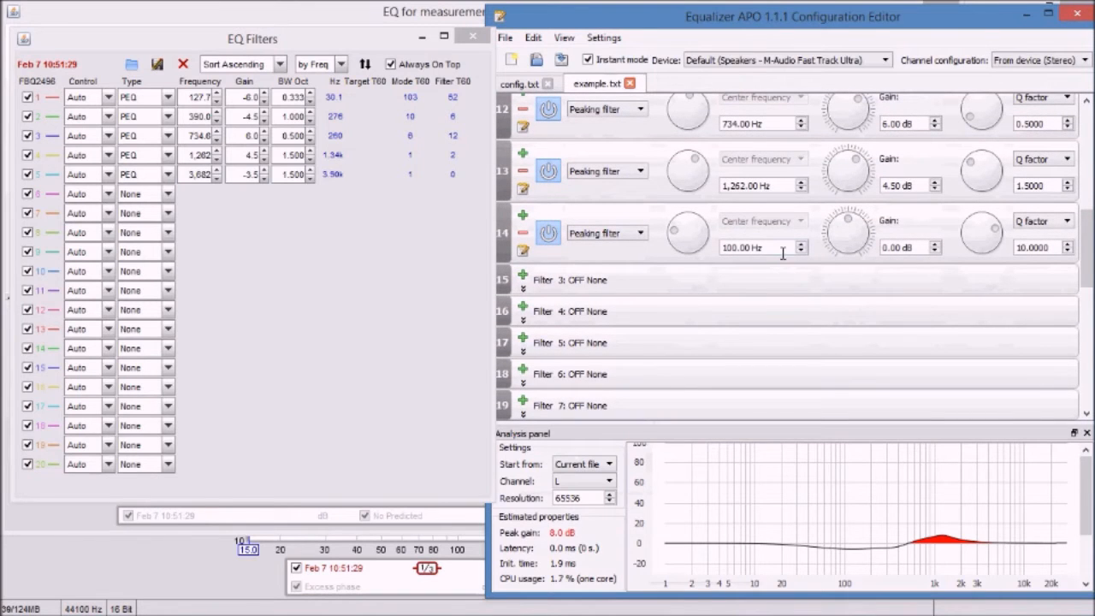
{"action": "left_click_drag", "start_coordinate": [781, 249], "coordinate": [684, 258]}
{"action": "type", "text": "3682"}
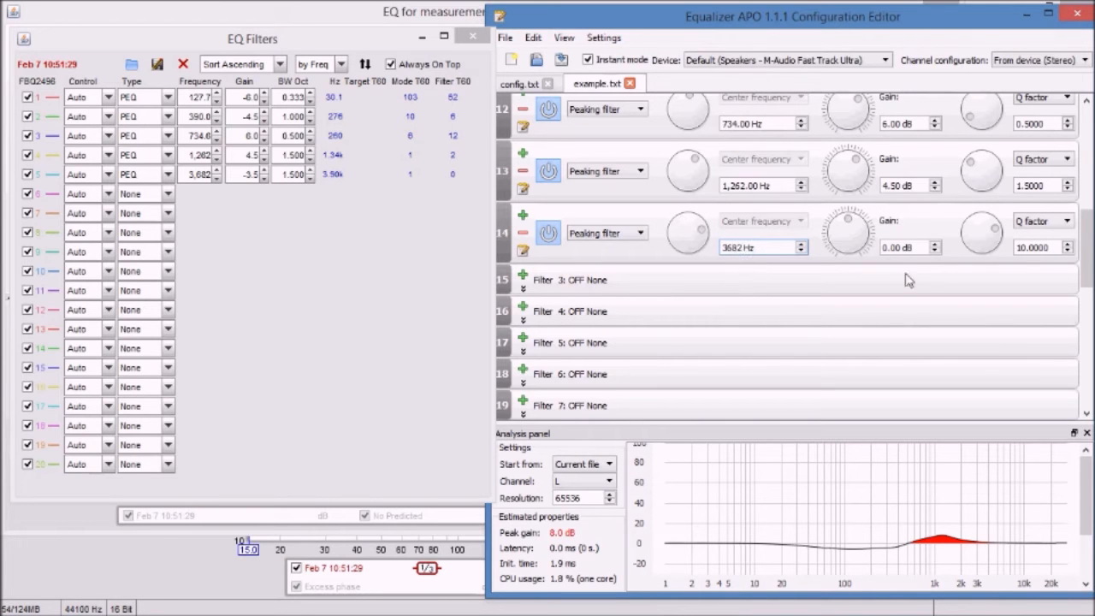
{"action": "left_click", "coordinate": [931, 247]}
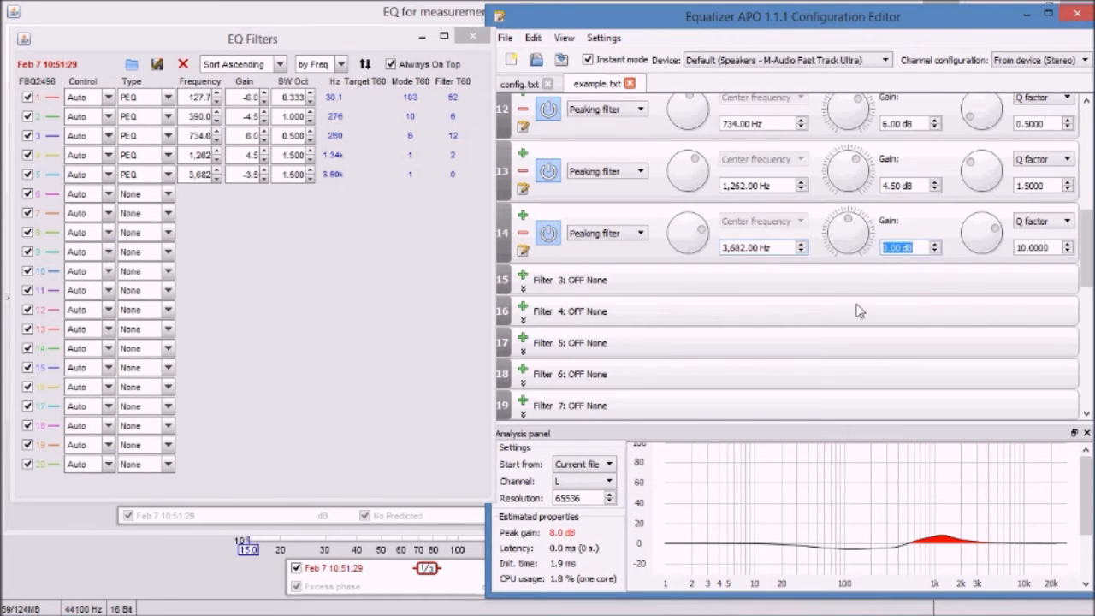
{"action": "key", "text": "BackSpace"}
{"action": "type", "text": "-3.5"}
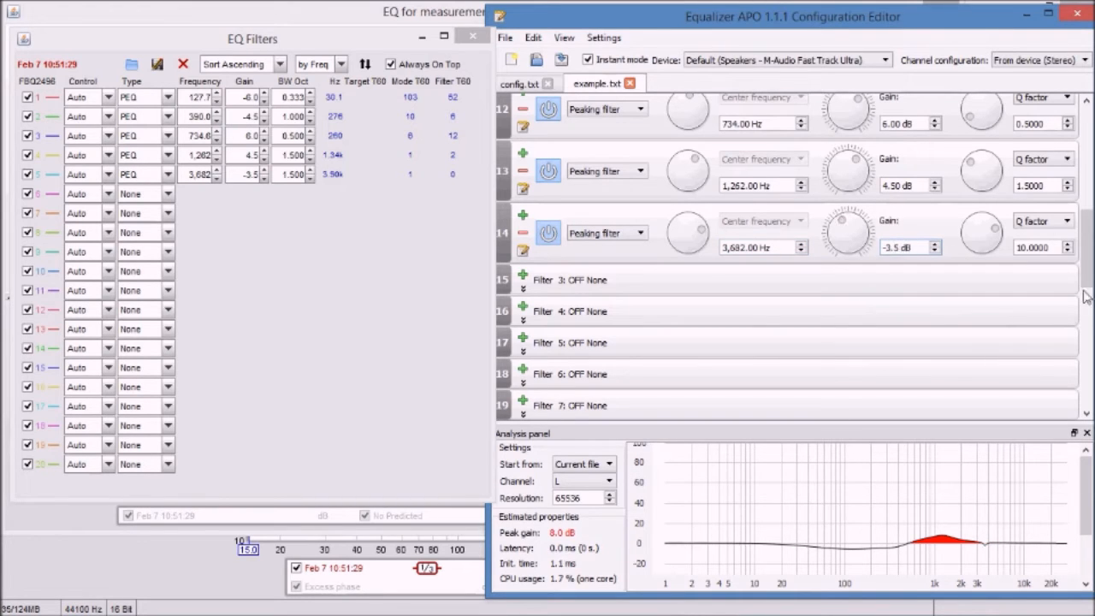
{"action": "key", "text": "Tab"}
{"action": "type", "text": "1.5"}
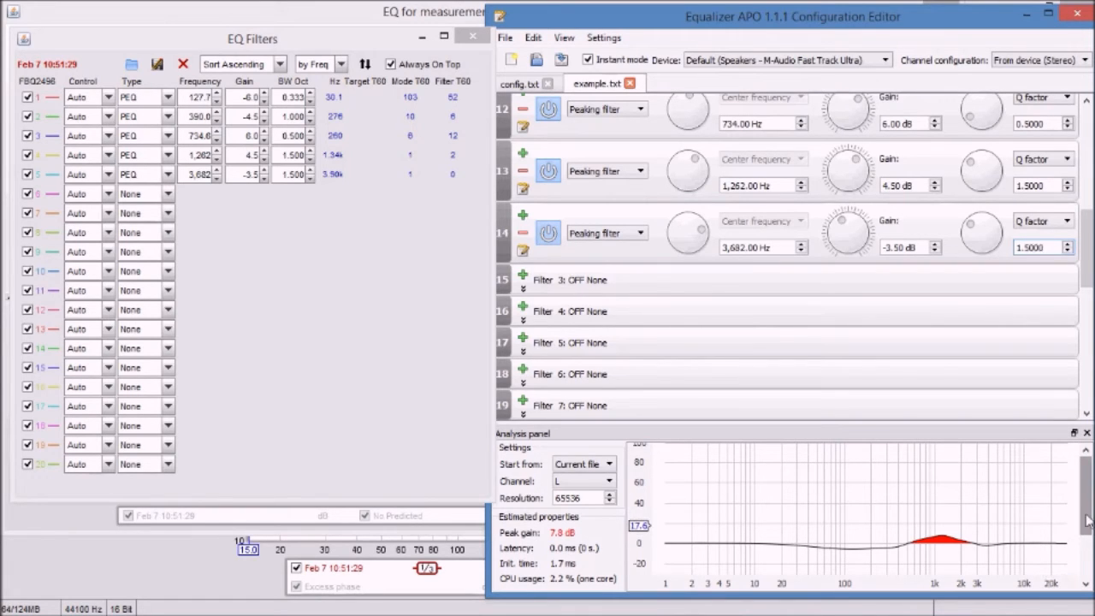
Close the example.txt file and switch its include in config.txt off and back on
{"action": "left_click", "coordinate": [629, 83]}
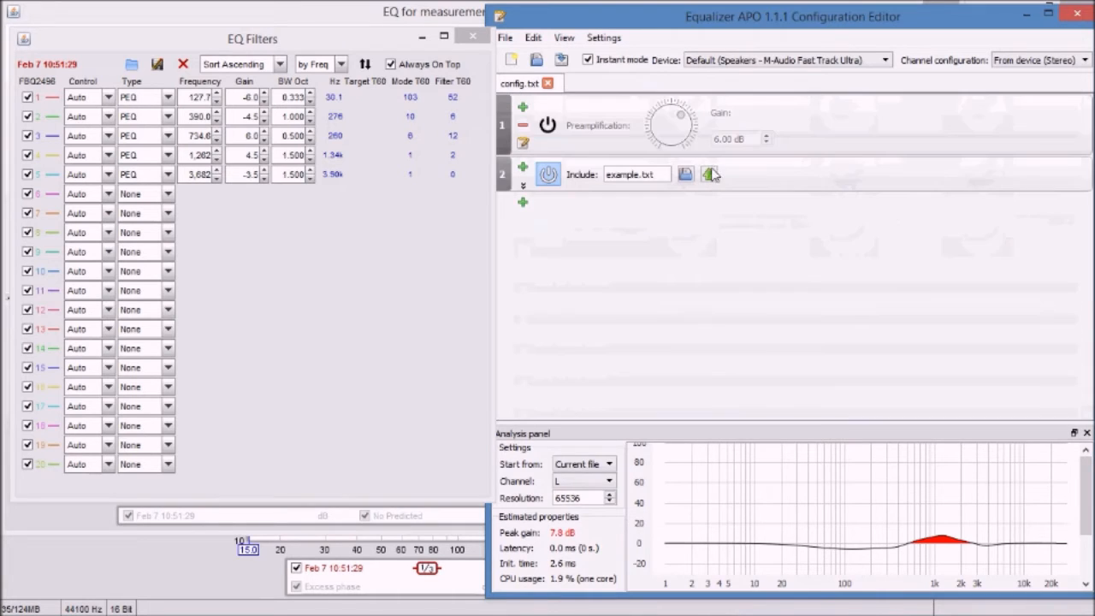
{"action": "left_click", "coordinate": [548, 176]}
{"action": "left_click", "coordinate": [549, 176]}
Close REW's EQ Filters window
{"action": "left_click", "coordinate": [477, 42]}
{"action": "left_click", "coordinate": [477, 41]}
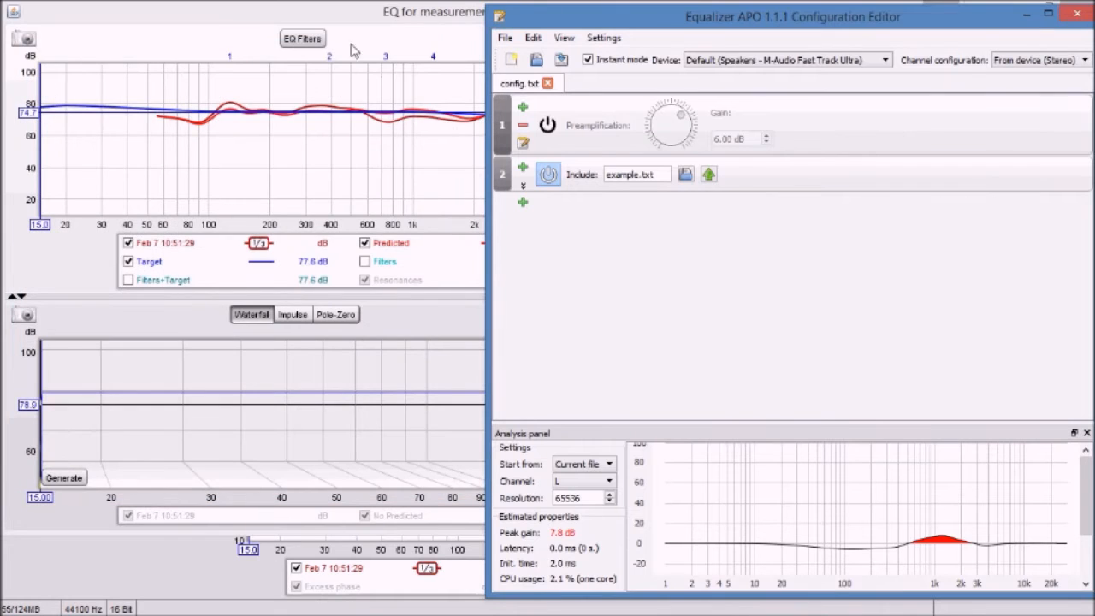
Switch to REW, close the EQ window for measurement 1 and bring the main window forward
{"action": "left_click", "coordinate": [224, 51]}
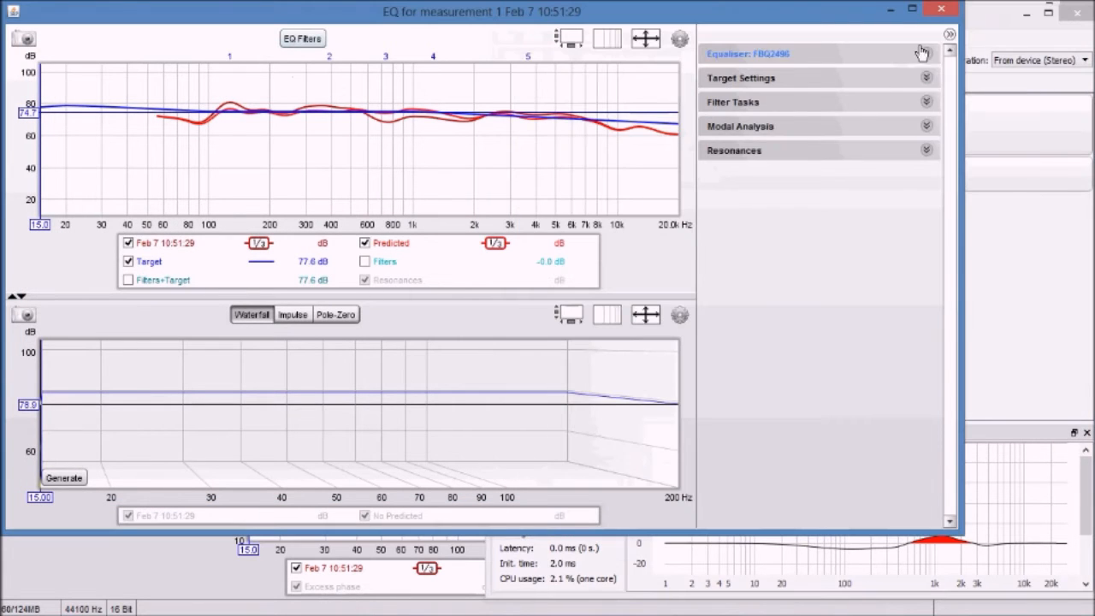
{"action": "left_click", "coordinate": [944, 10]}
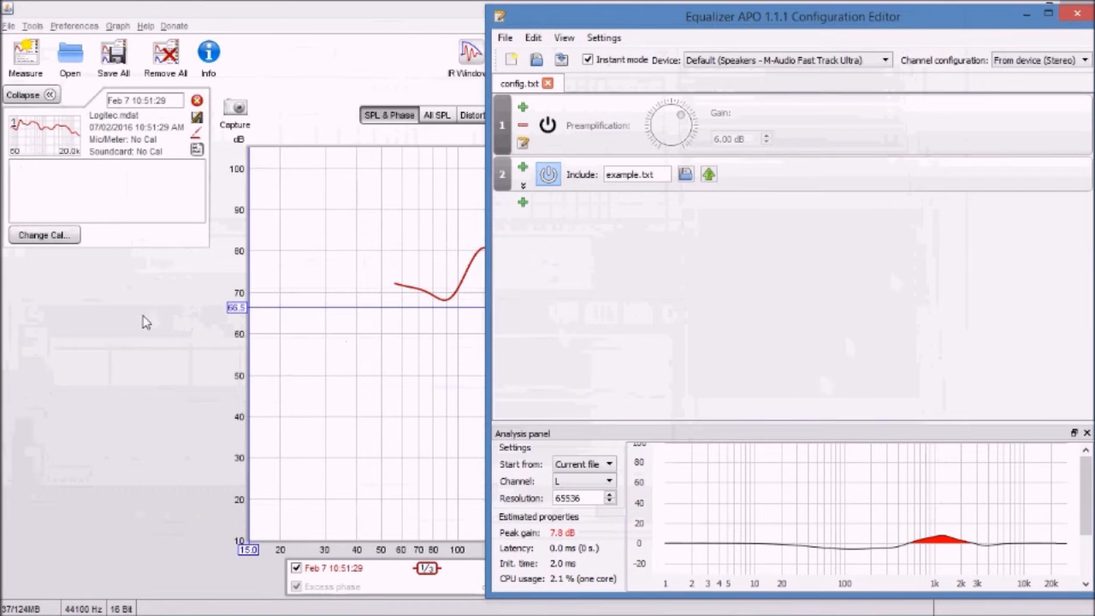
{"action": "left_click", "coordinate": [118, 314]}
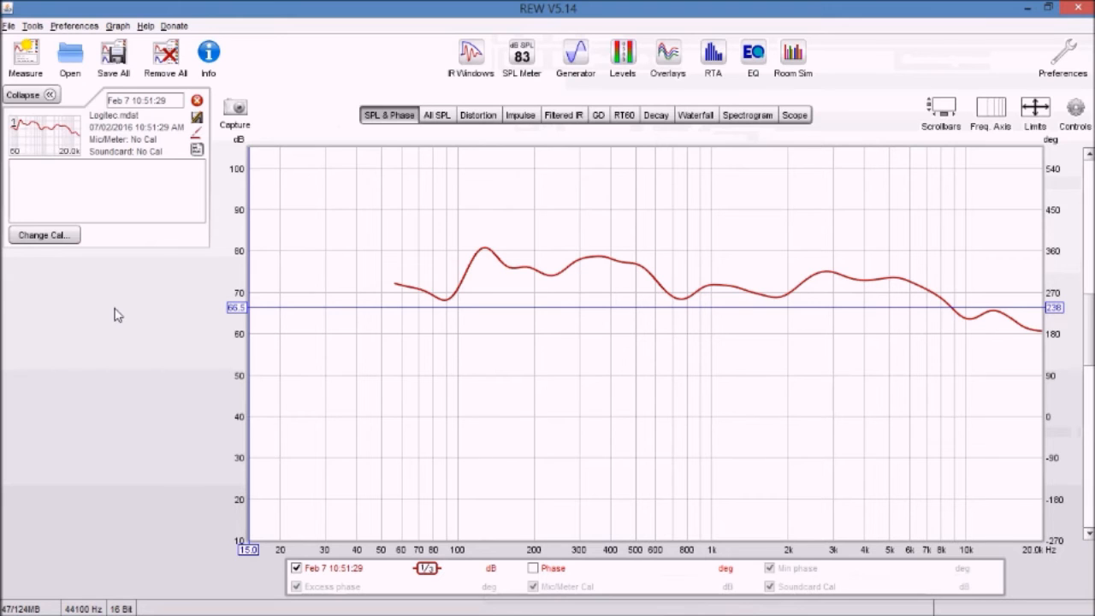
Take a new SPL sweep measurement without calibrating the SPL reading, checking the levels before starting
{"action": "left_click", "coordinate": [26, 58]}
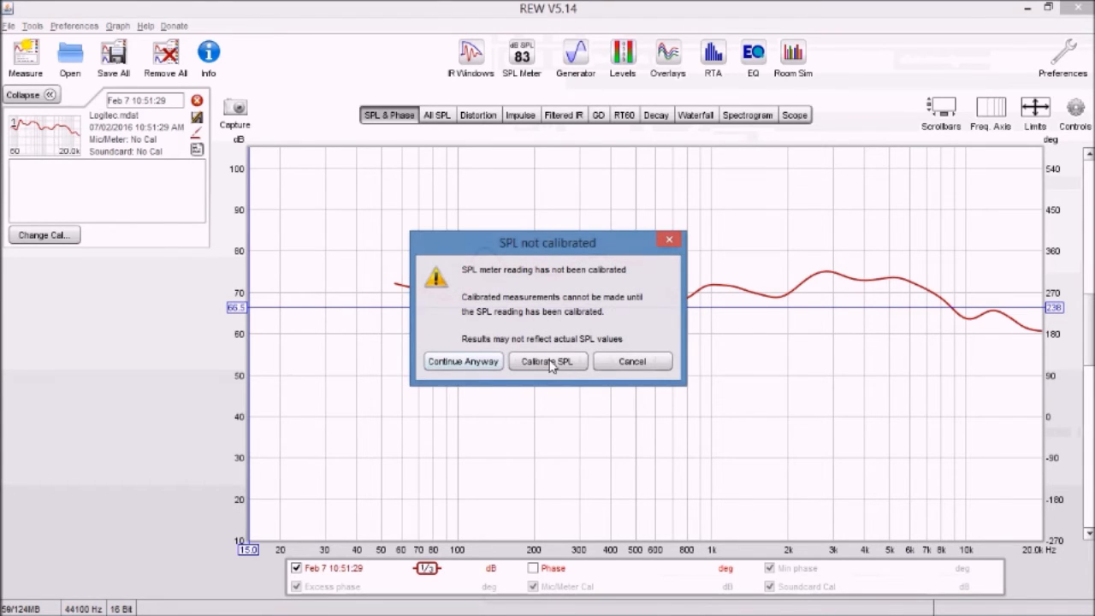
{"action": "left_click", "coordinate": [475, 365]}
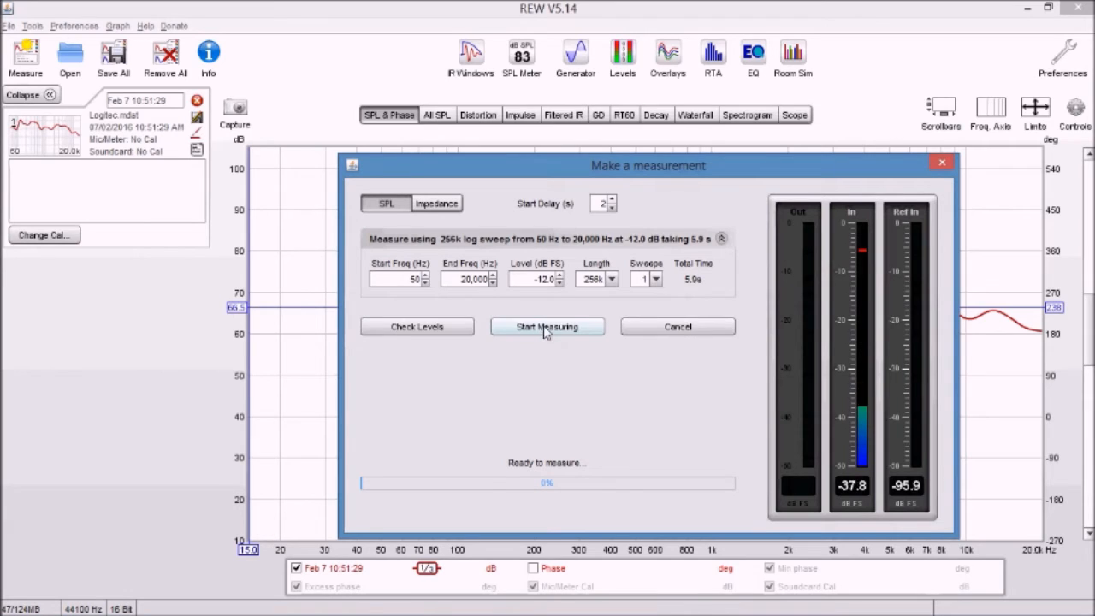
{"action": "left_click", "coordinate": [446, 334]}
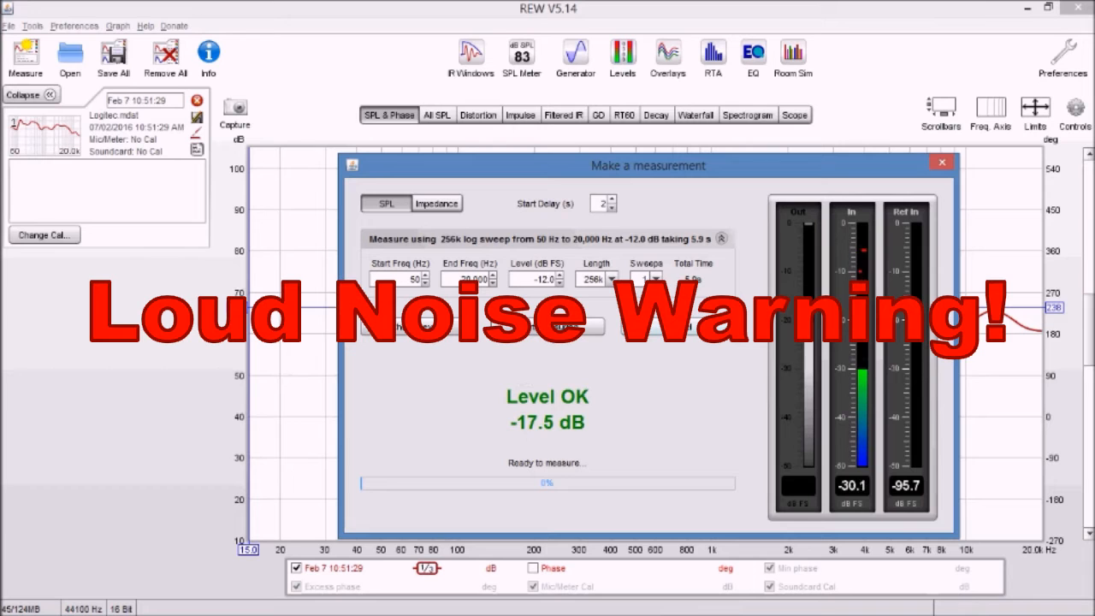
{"action": "left_click", "coordinate": [551, 328]}
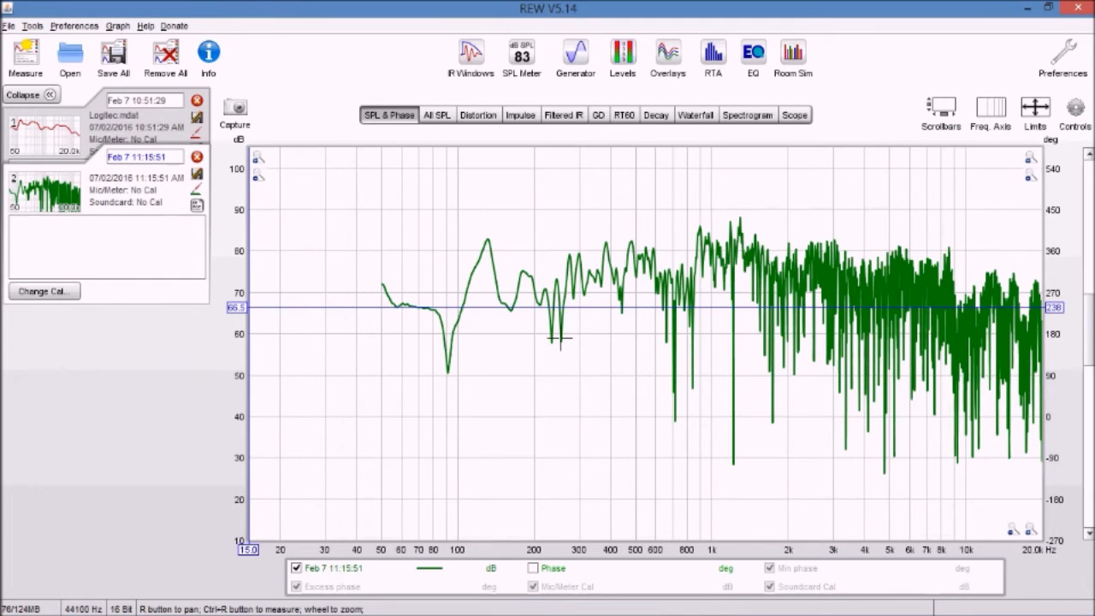
Apply 1/3 smoothing to the new measurement and place the graph cursor at about 115.7 Hz and 75 dB
{"action": "left_click", "coordinate": [118, 26]}
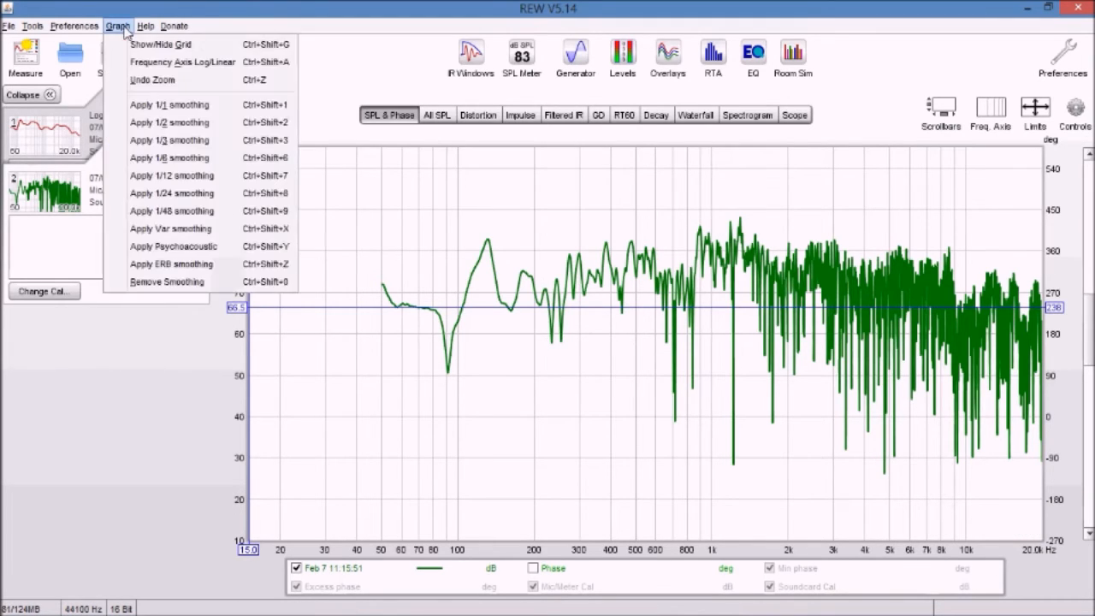
{"action": "left_click", "coordinate": [166, 145]}
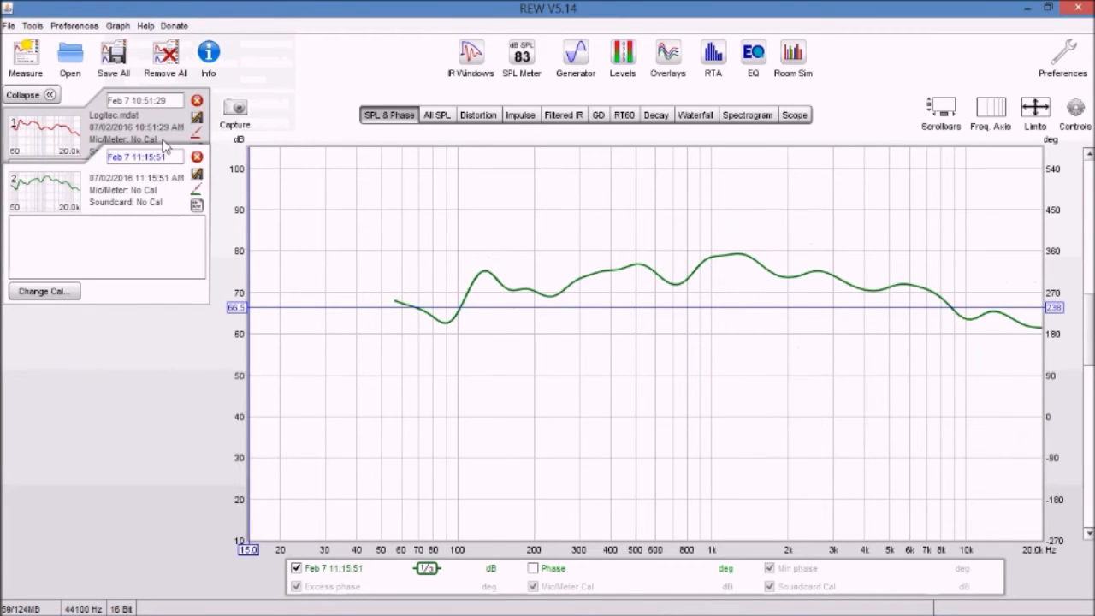
{"action": "left_click", "coordinate": [473, 280]}
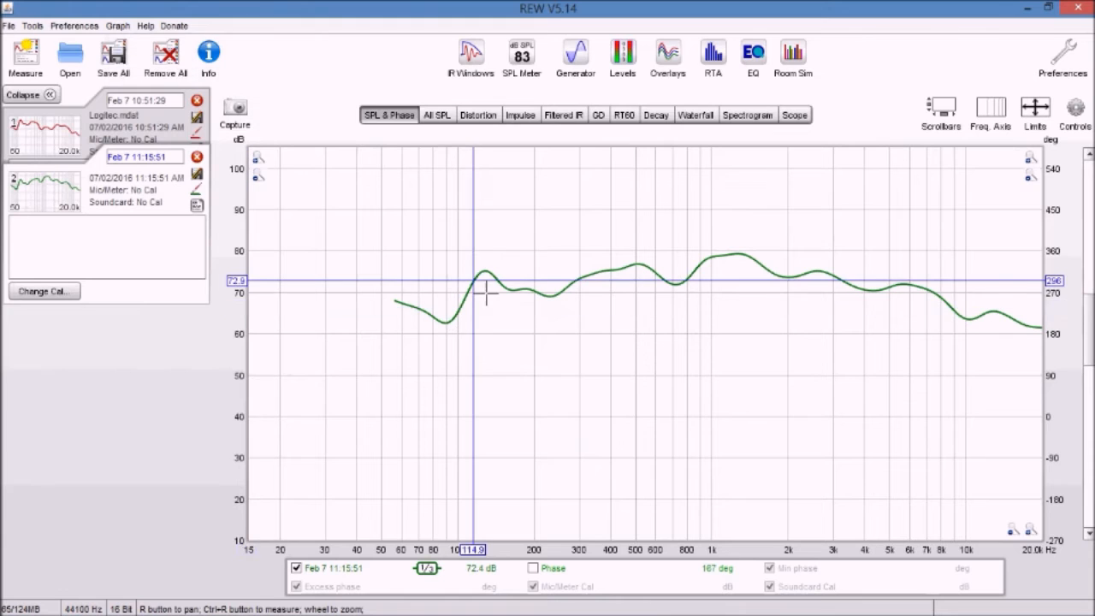
{"action": "left_click_drag", "start_coordinate": [487, 287], "coordinate": [487, 284]}
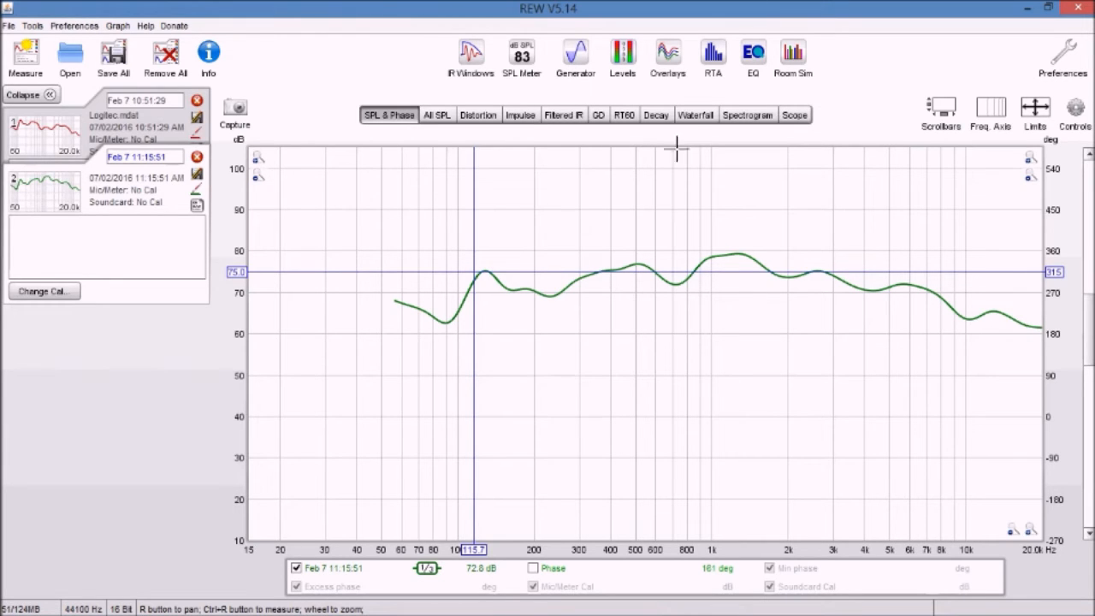
Compare the two measurements' SPL curves in the Overlays window, and view the new measurement against the target curve in the EQ window
{"action": "left_click", "coordinate": [669, 53]}
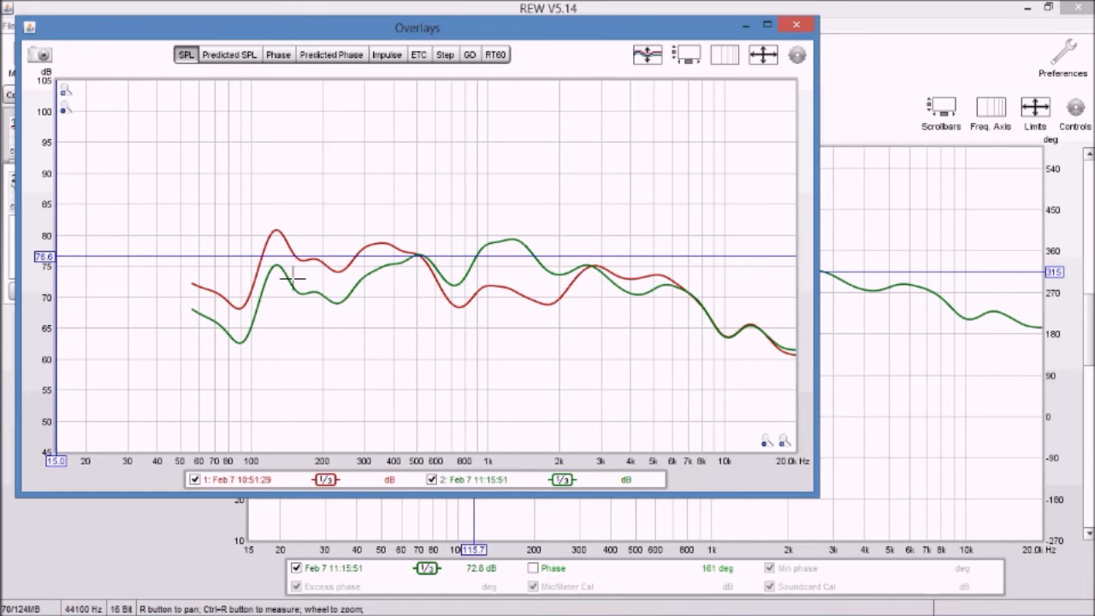
{"action": "left_click", "coordinate": [251, 266]}
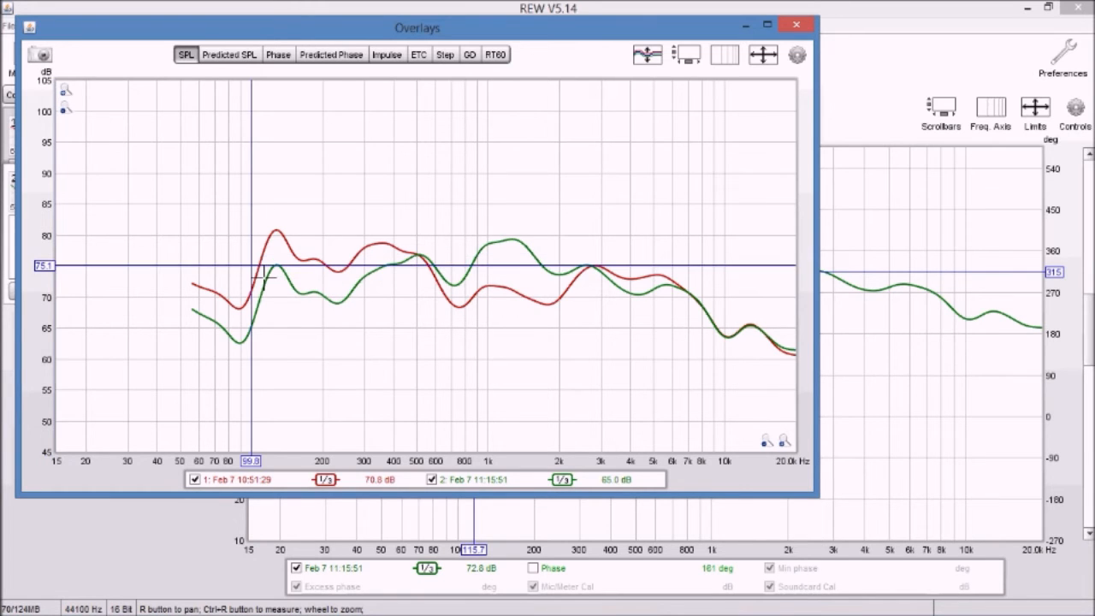
{"action": "left_click", "coordinate": [140, 277]}
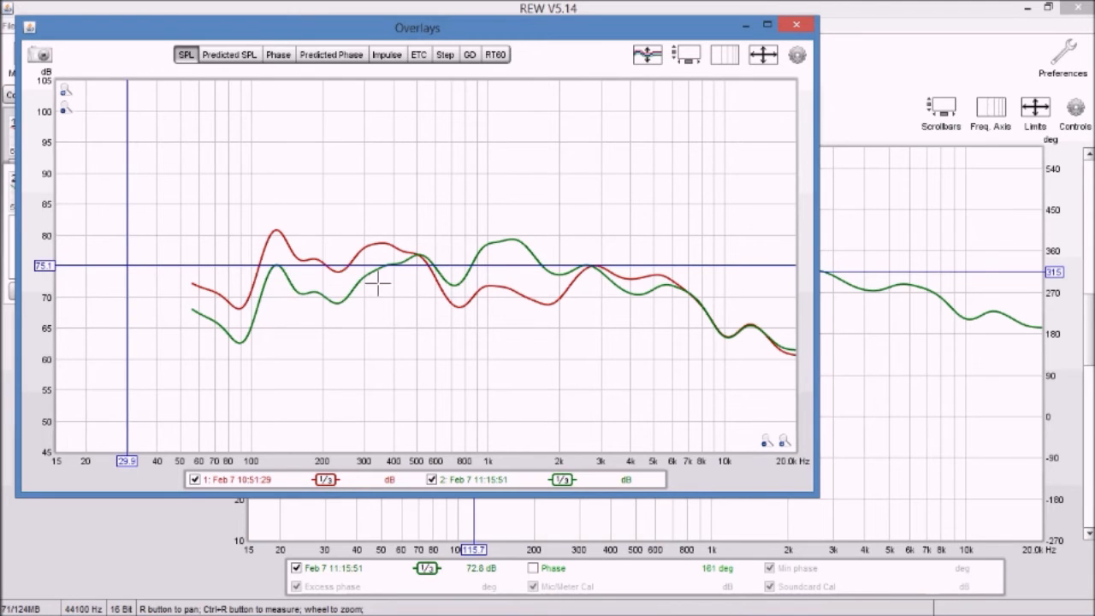
{"action": "left_click", "coordinate": [796, 29]}
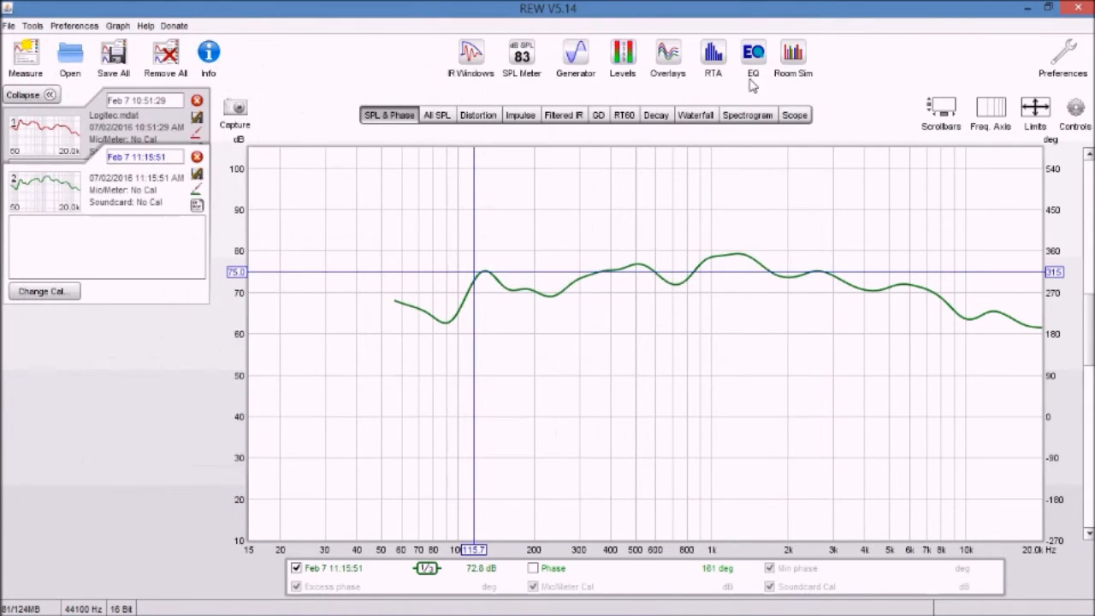
{"action": "left_click", "coordinate": [754, 55]}
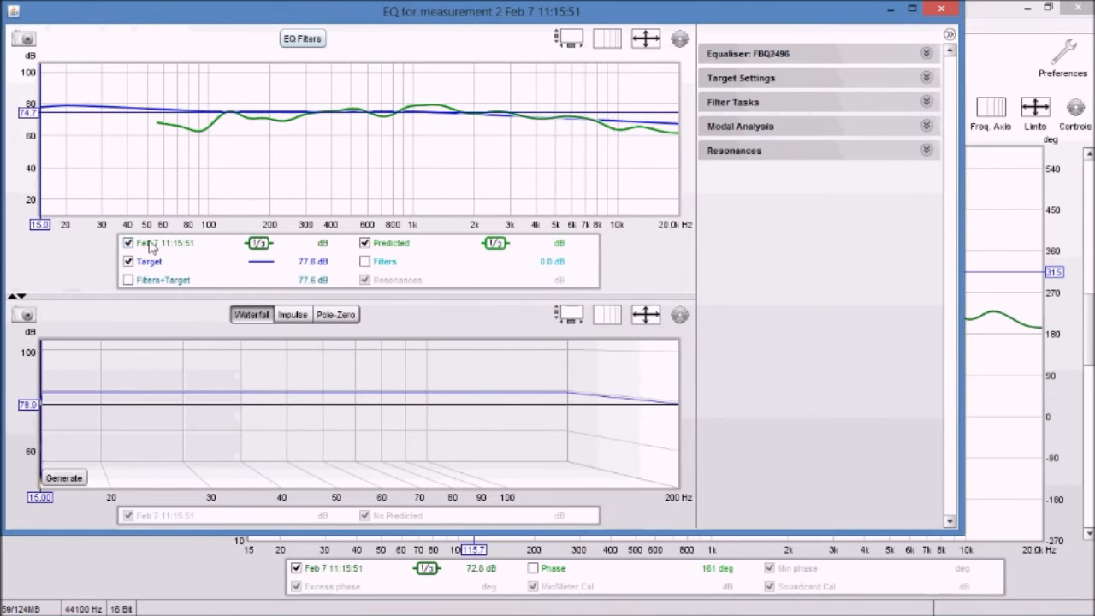
{"action": "left_click", "coordinate": [21, 298]}
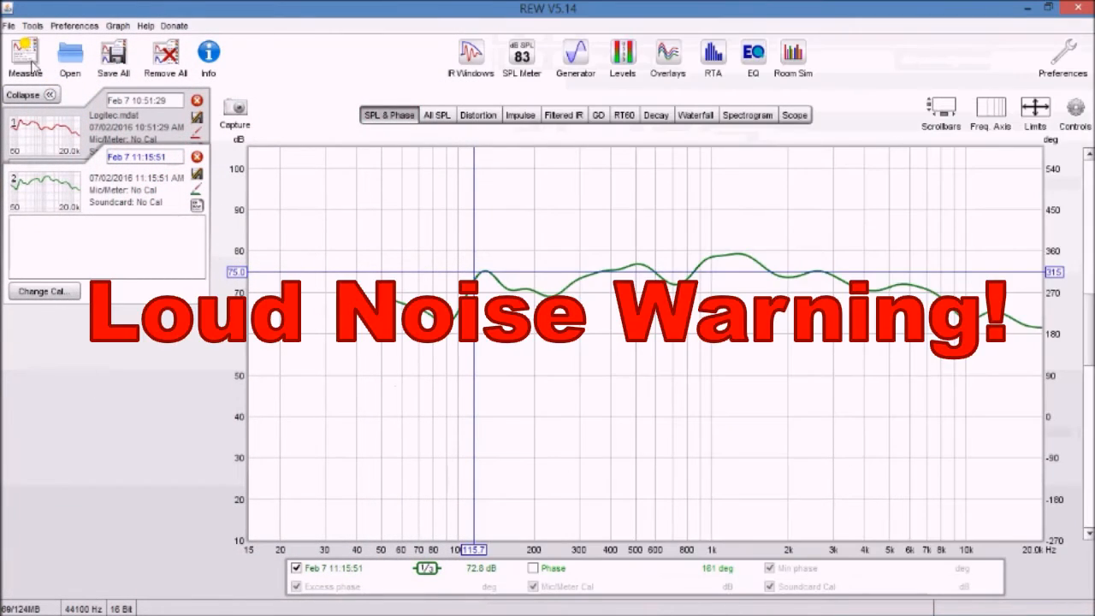
Take a third SPL sweep measurement and apply 1/3 smoothing to it
{"action": "left_click", "coordinate": [27, 59]}
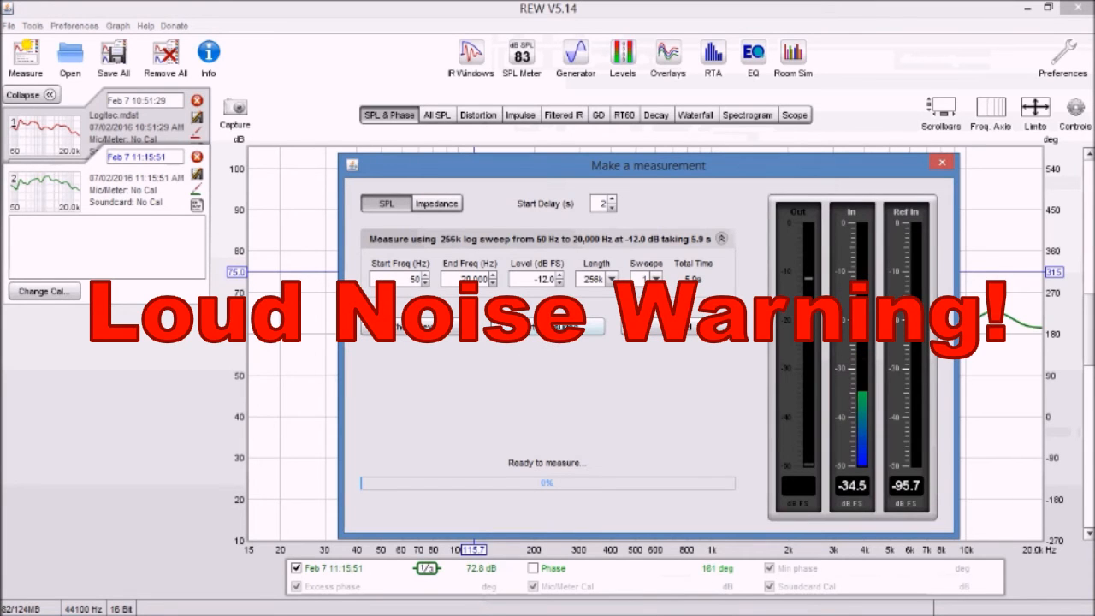
{"action": "left_click", "coordinate": [557, 327]}
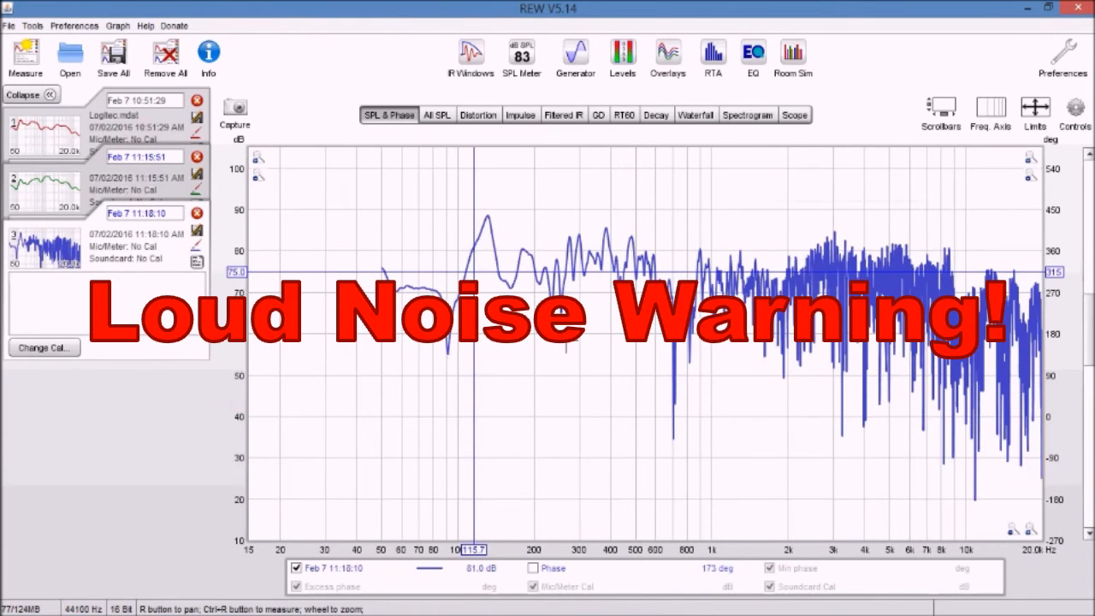
{"action": "left_click", "coordinate": [118, 26]}
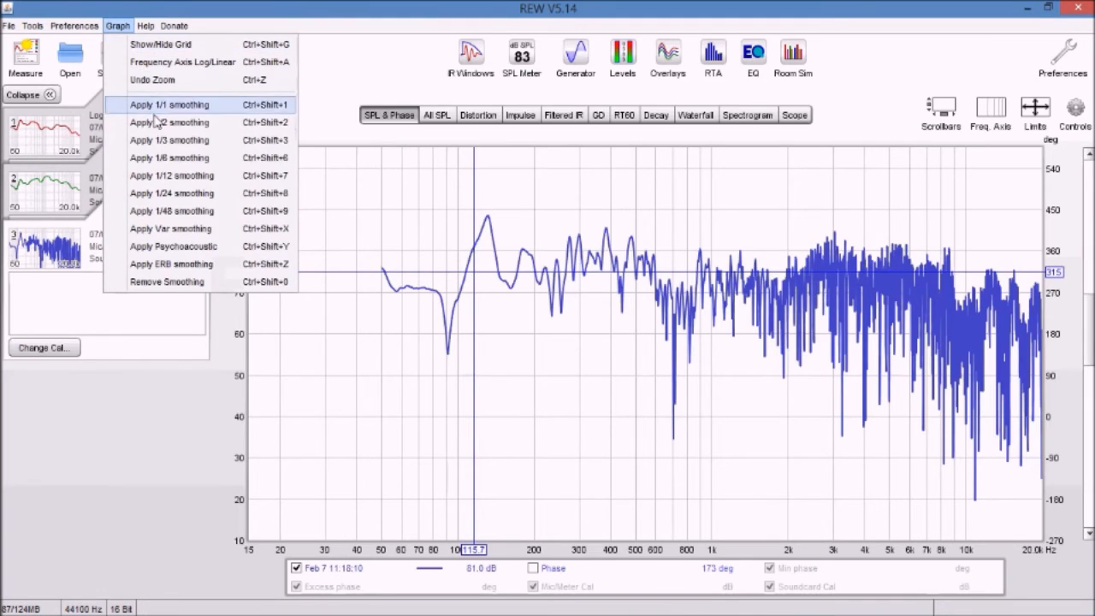
{"action": "left_click", "coordinate": [162, 143]}
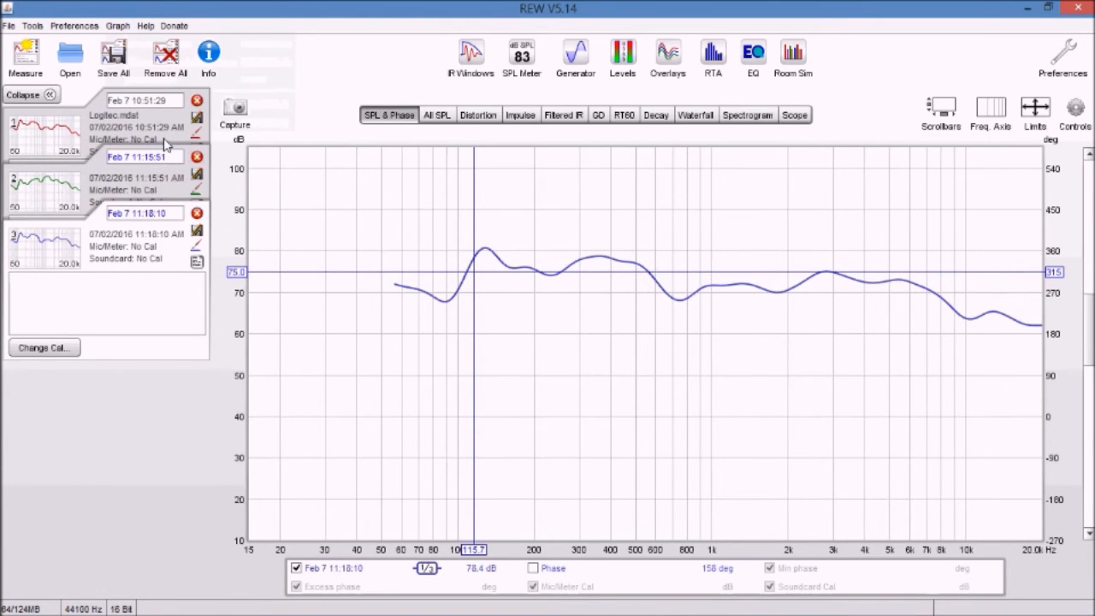
Compare the three measurements in the Overlays window, showing and hiding the first and second traces, and close it
{"action": "left_click", "coordinate": [673, 56]}
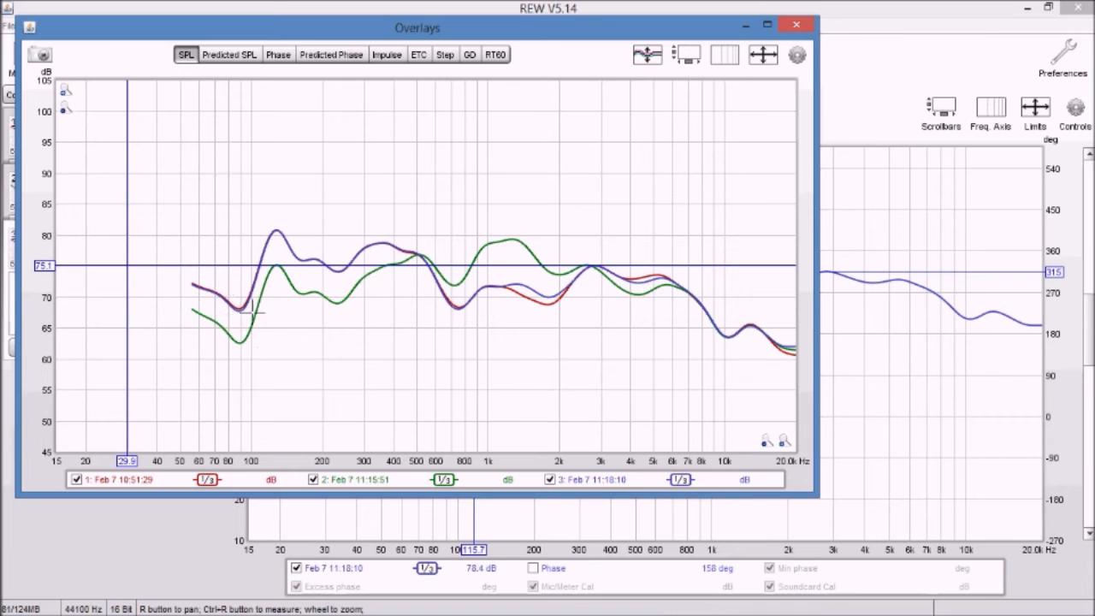
{"action": "left_click", "coordinate": [83, 486]}
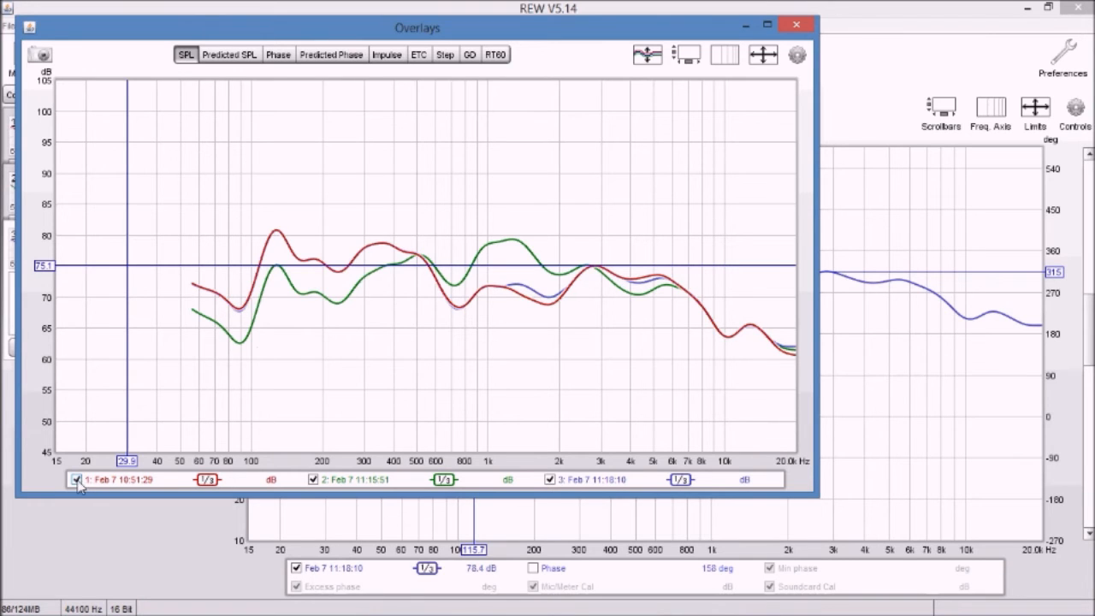
{"action": "left_click", "coordinate": [313, 480]}
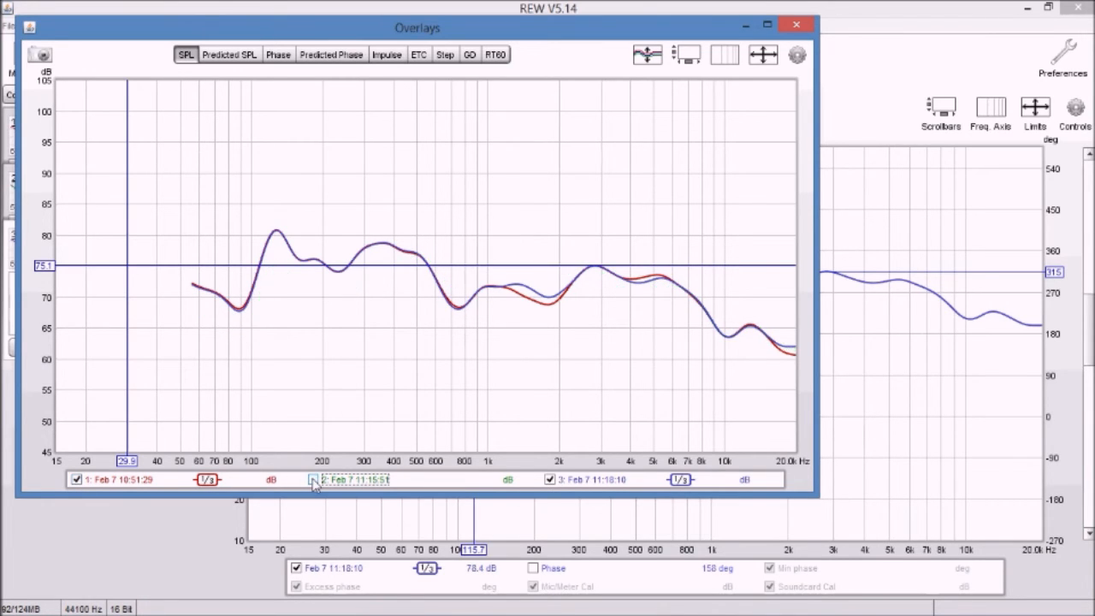
{"action": "left_click", "coordinate": [151, 482]}
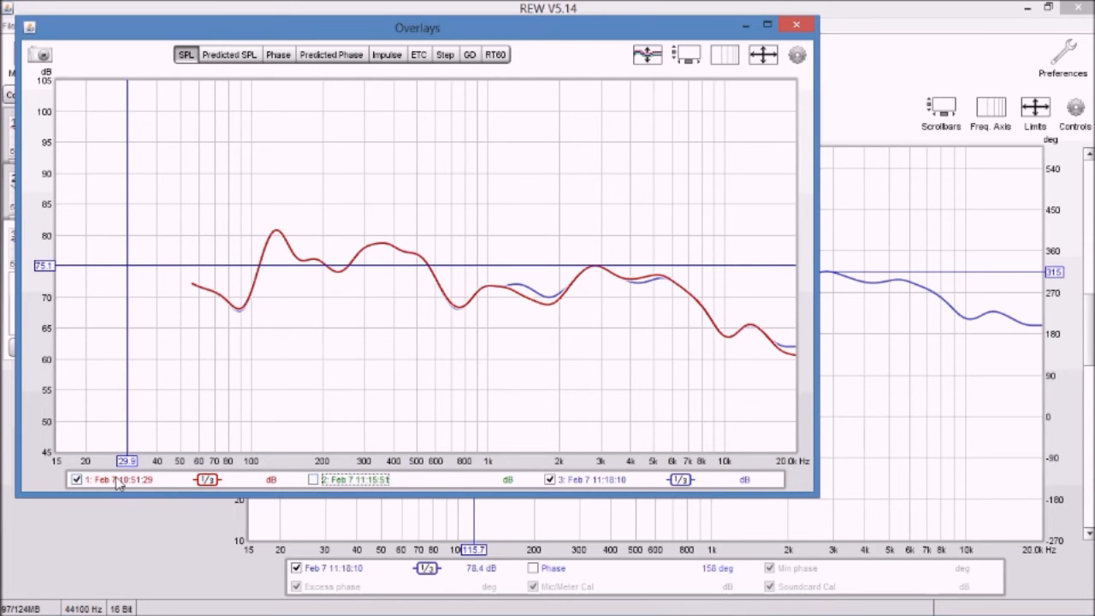
{"action": "left_click", "coordinate": [597, 483]}
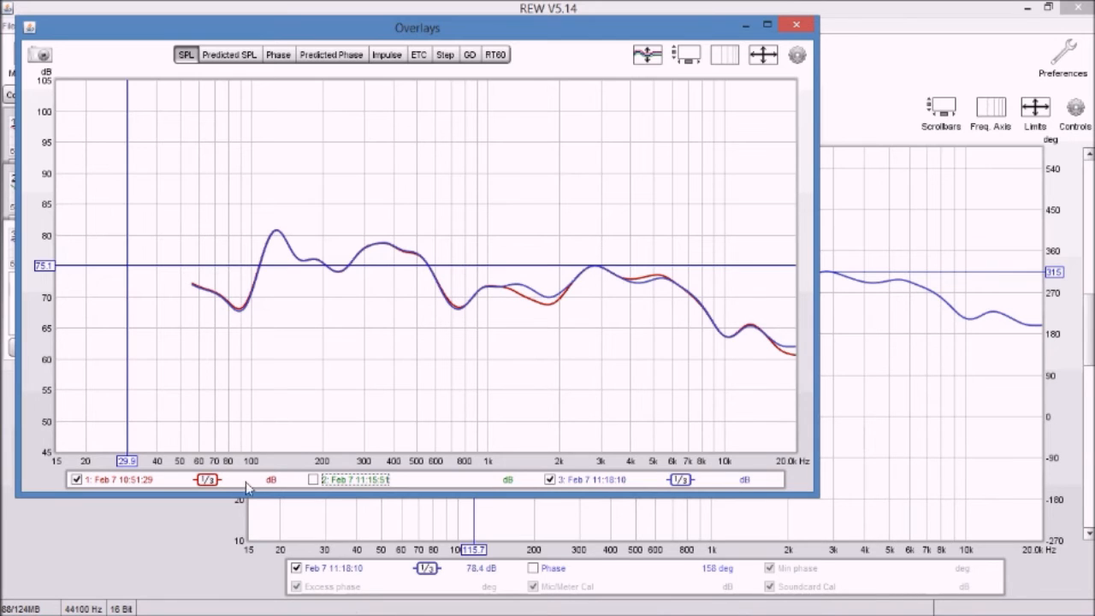
{"action": "left_click", "coordinate": [315, 480]}
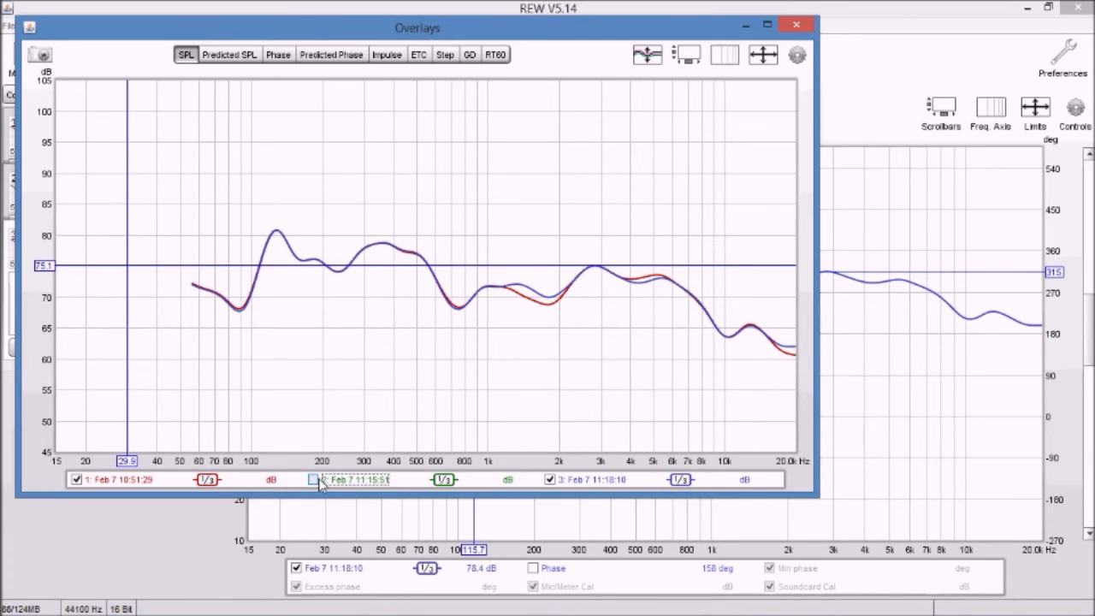
{"action": "left_click", "coordinate": [77, 481]}
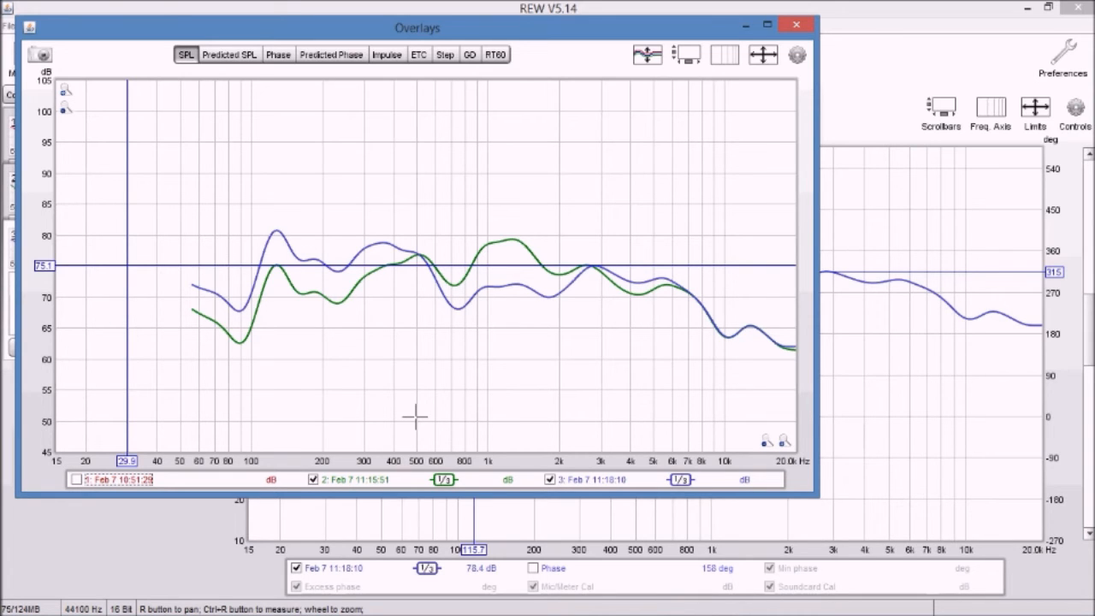
{"action": "left_click", "coordinate": [798, 26]}
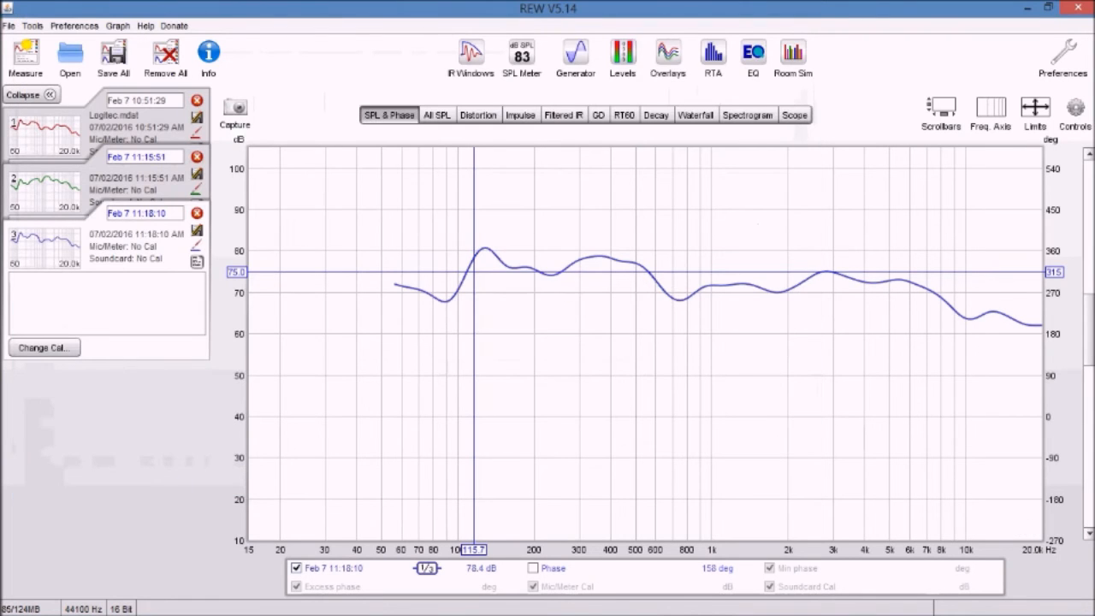
Switch to Equalizer APO, enable the example.txt include and turn on the preamplification with a gain of 3 dB
{"action": "mouse_move", "coordinate": [575, 610]}
{"action": "left_click", "coordinate": [678, 606]}
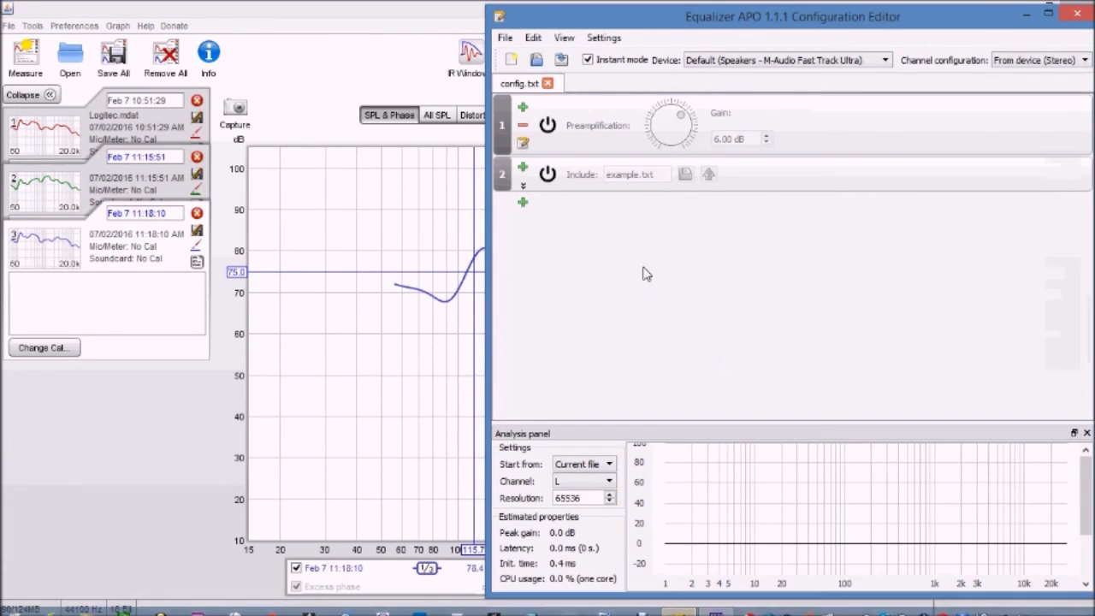
{"action": "left_click", "coordinate": [548, 178]}
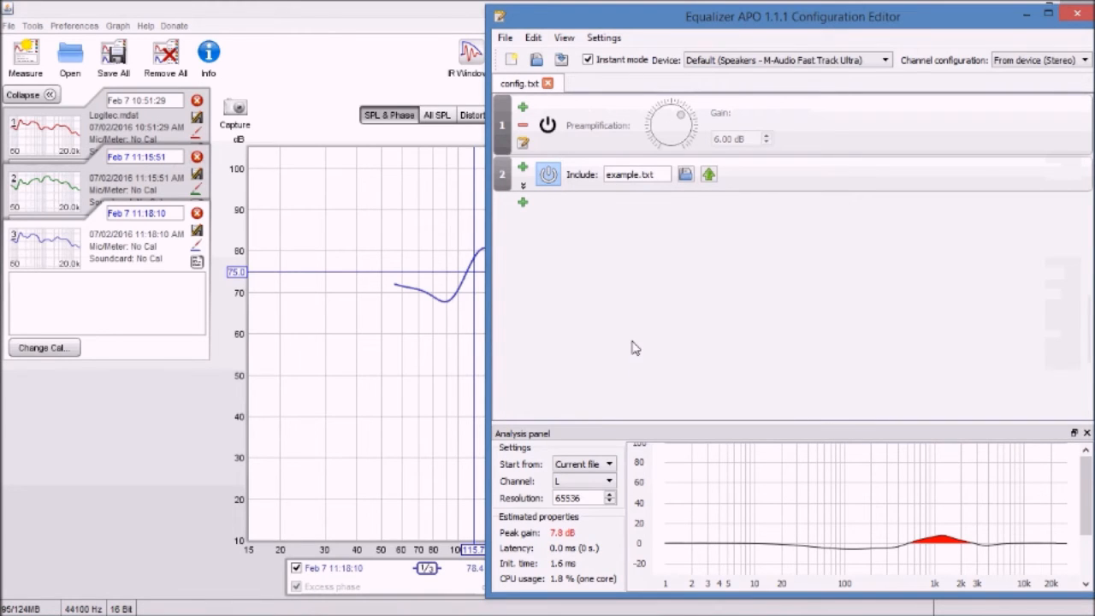
{"action": "left_click", "coordinate": [548, 126]}
{"action": "left_click", "coordinate": [767, 143]}
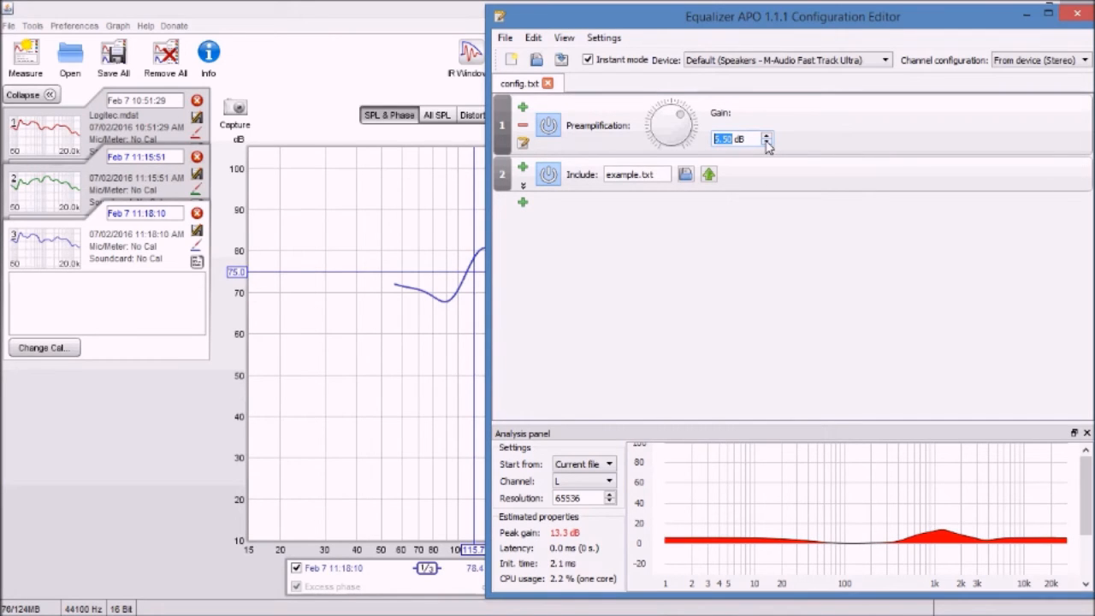
{"action": "type", "text": "2"}
{"action": "key", "text": "BackSpace"}
{"action": "type", "text": "3"}
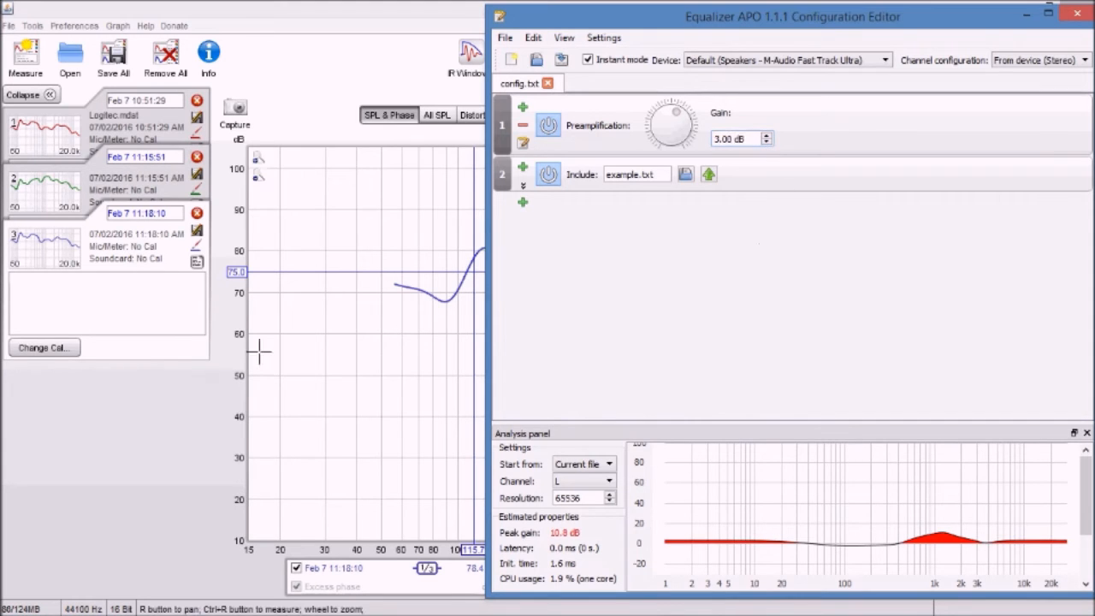
Switch to REW, take a fourth SPL sweep measurement and apply 1/3 smoothing to it
{"action": "left_click", "coordinate": [130, 430]}
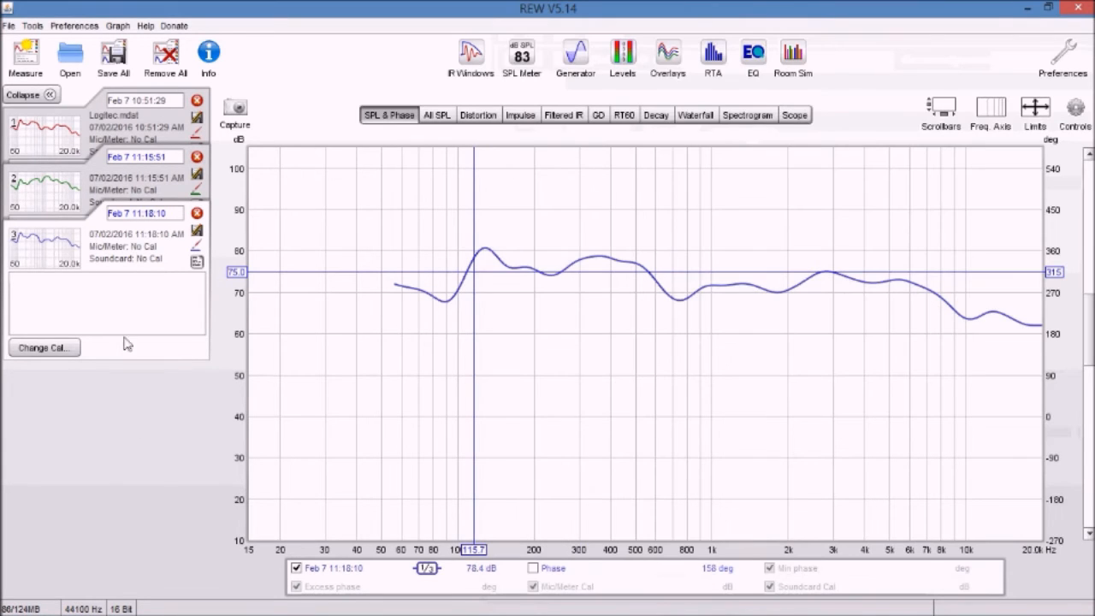
{"action": "left_click", "coordinate": [25, 53]}
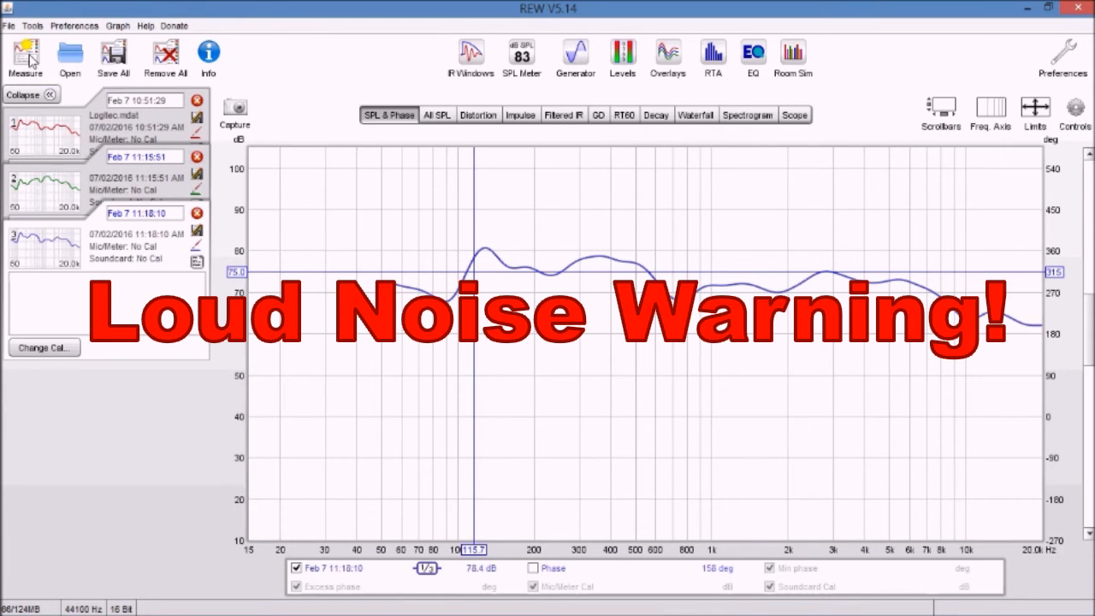
{"action": "left_click", "coordinate": [573, 334]}
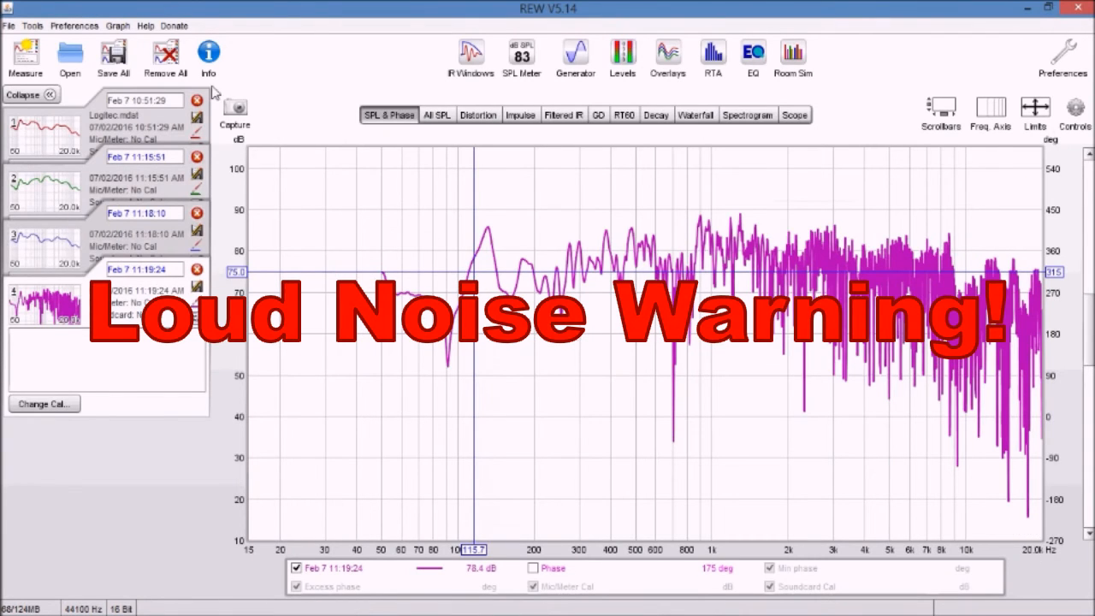
{"action": "left_click", "coordinate": [117, 25]}
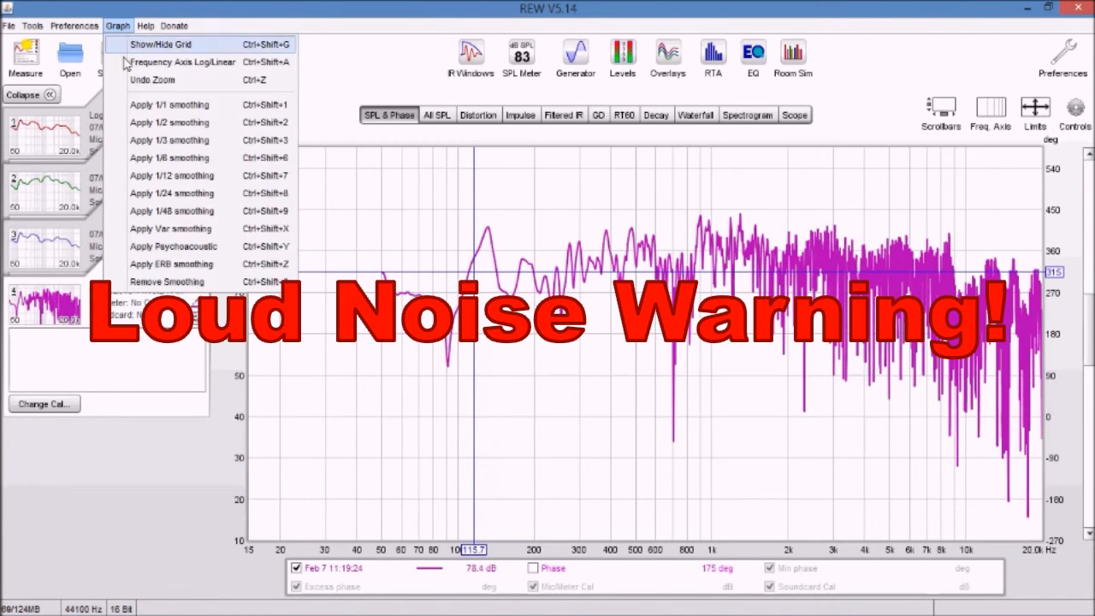
{"action": "left_click", "coordinate": [169, 140]}
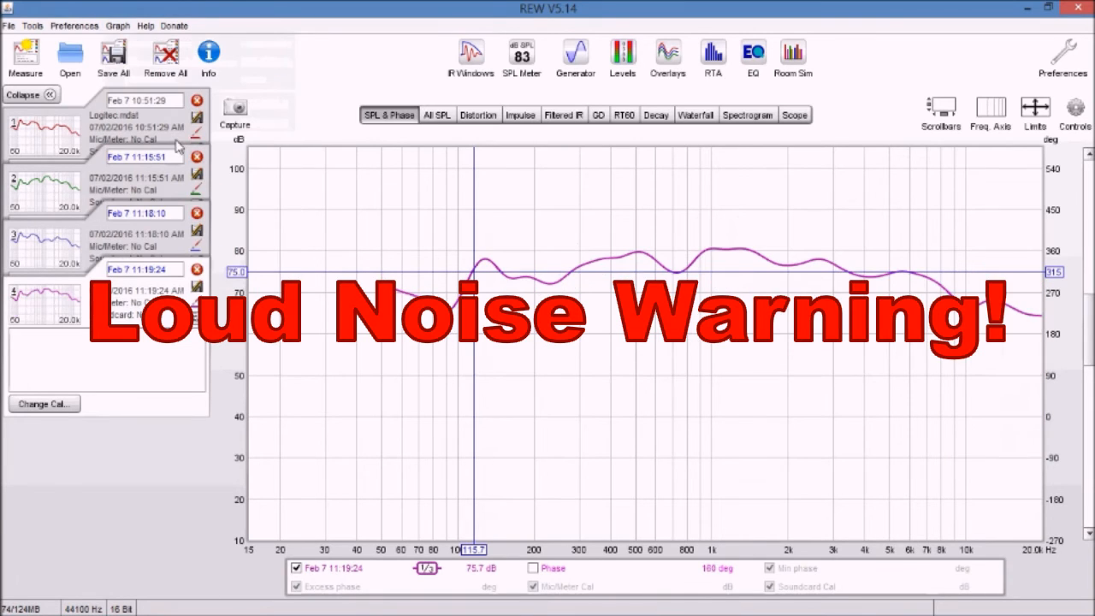
Compare the fourth measurement's SPL curve in the Overlays window with the third measurement alone and with the second alone
{"action": "left_click", "coordinate": [670, 54]}
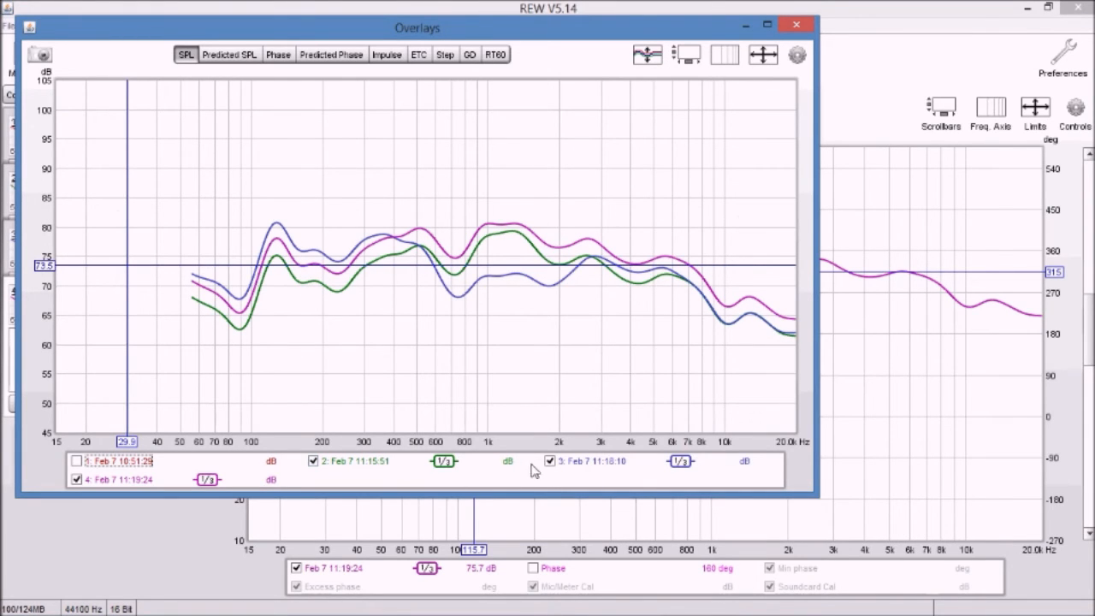
{"action": "left_click", "coordinate": [313, 461]}
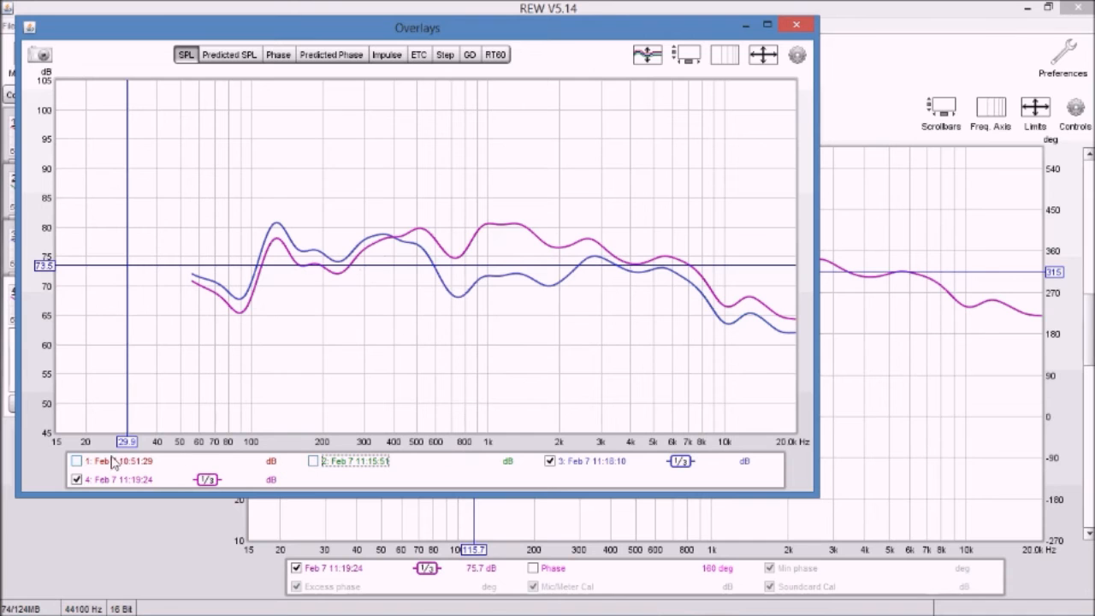
{"action": "left_click", "coordinate": [313, 461]}
{"action": "left_click", "coordinate": [550, 462]}
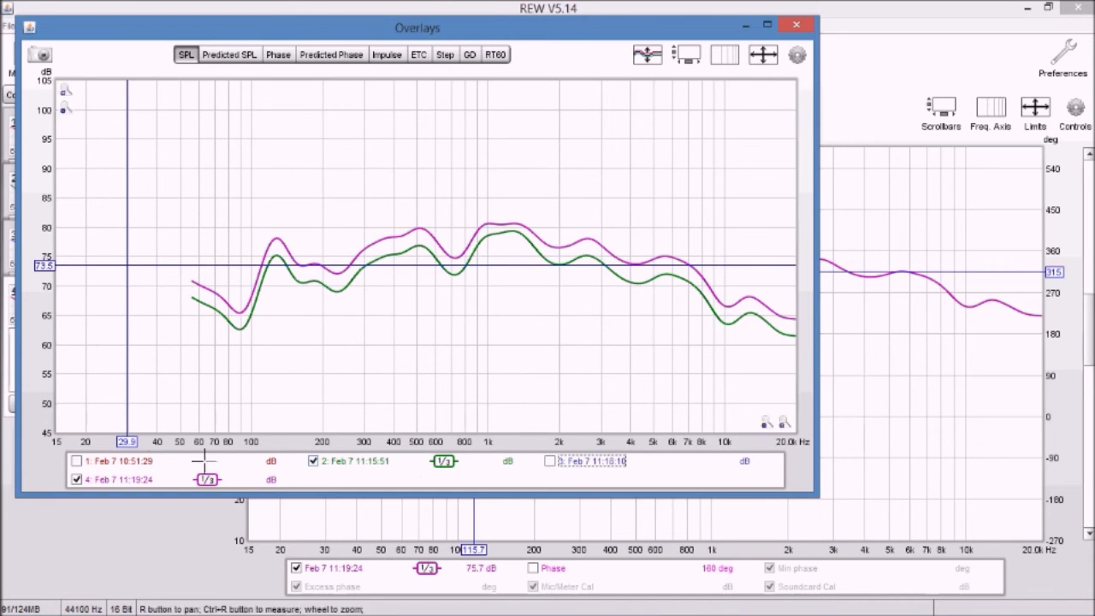
Compare the fourth measurement's curve with the first measurement in the overlay, and show the fourth trace on its own
{"action": "left_click", "coordinate": [76, 462]}
{"action": "left_click", "coordinate": [323, 463]}
{"action": "left_click", "coordinate": [322, 462]}
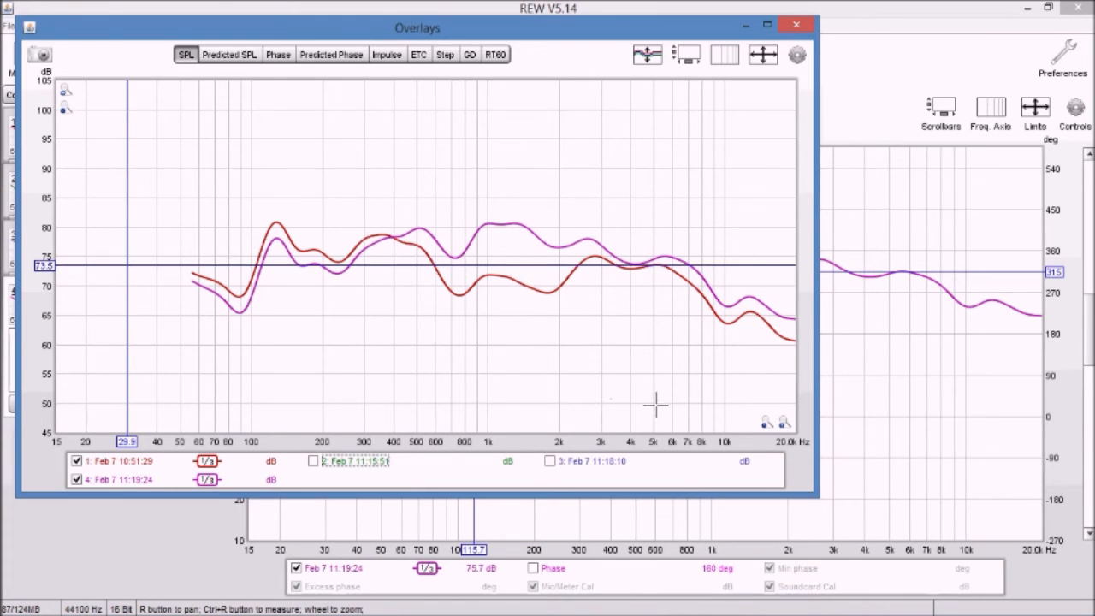
{"action": "left_click", "coordinate": [228, 267]}
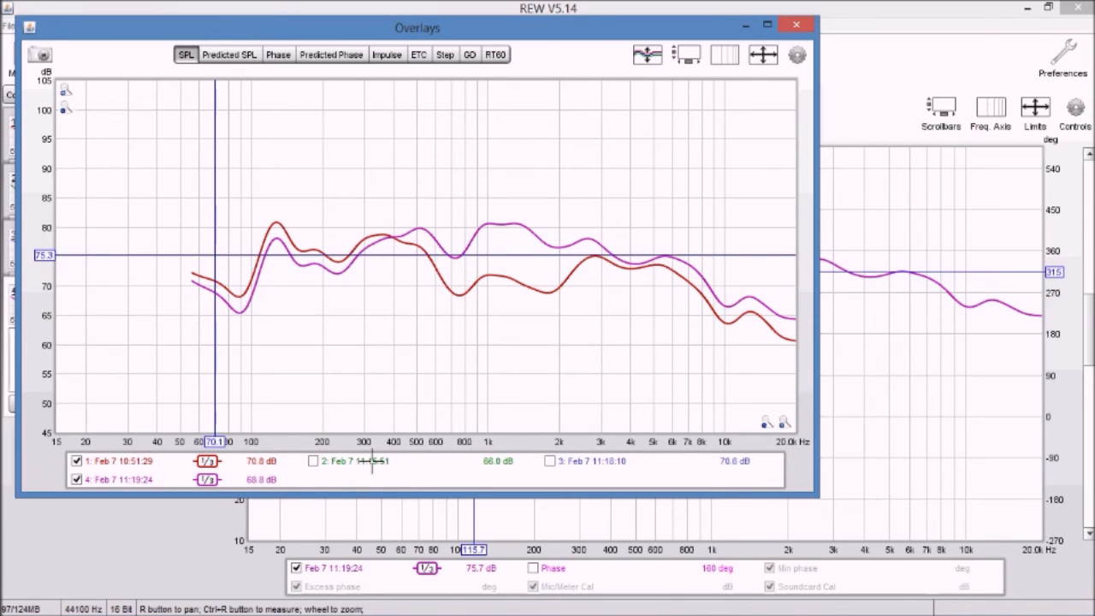
{"action": "left_click", "coordinate": [76, 461]}
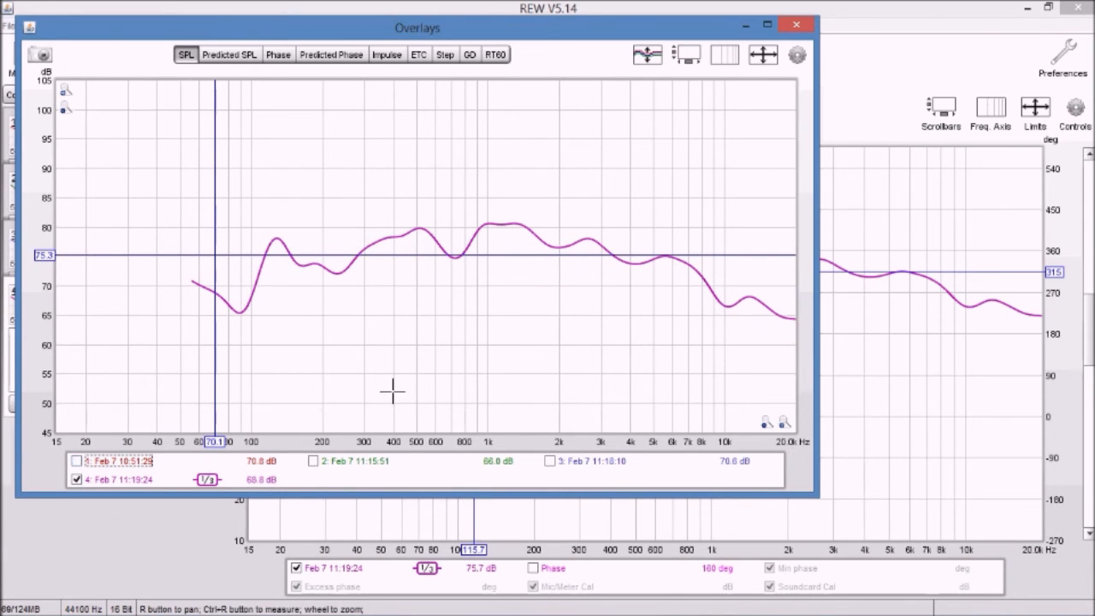